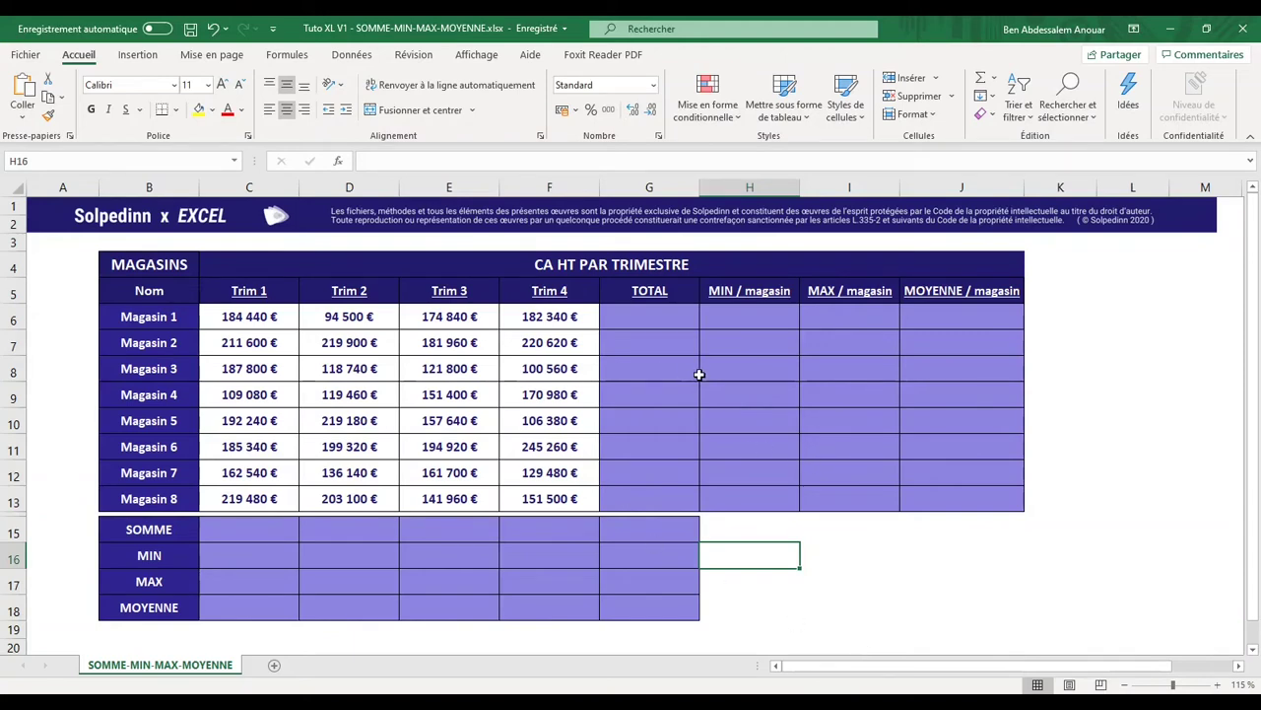
Step: Enter =SOMME(C6:F6) in G6 so Magasin 1's TOTAL shows 636 120 €
left_click_drag(248, 316, 557, 320)
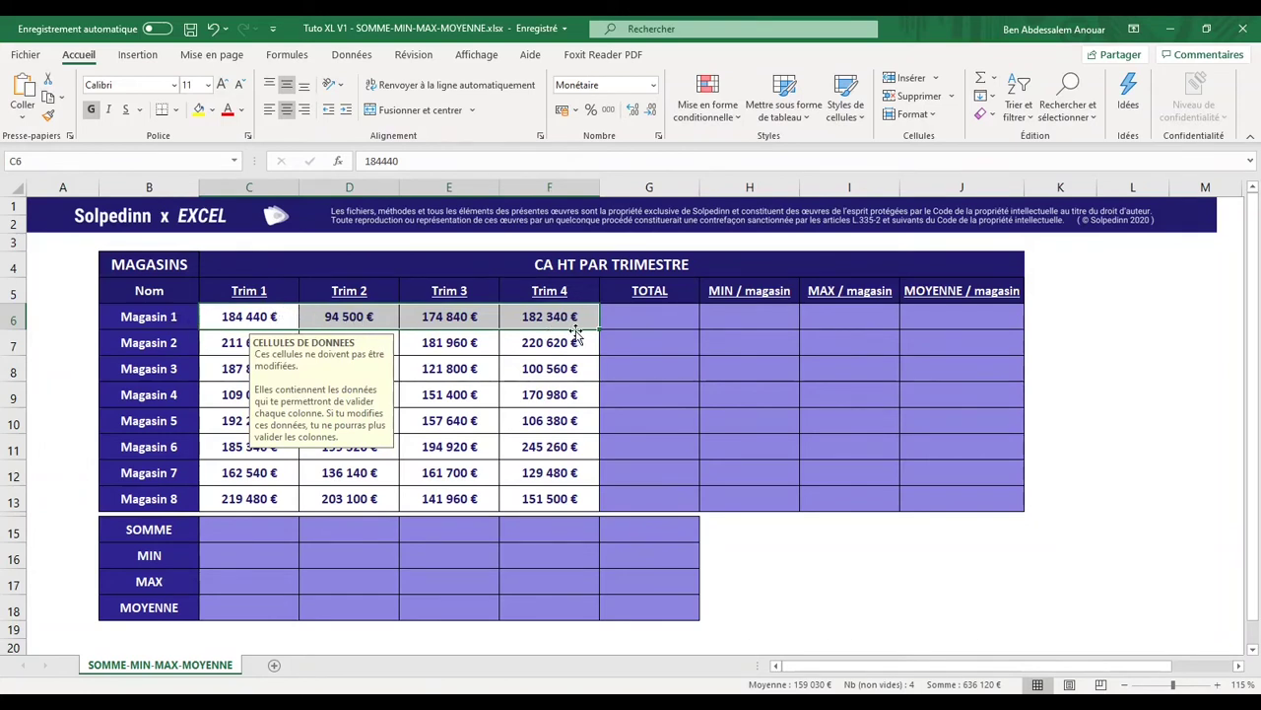
left_click(644, 329)
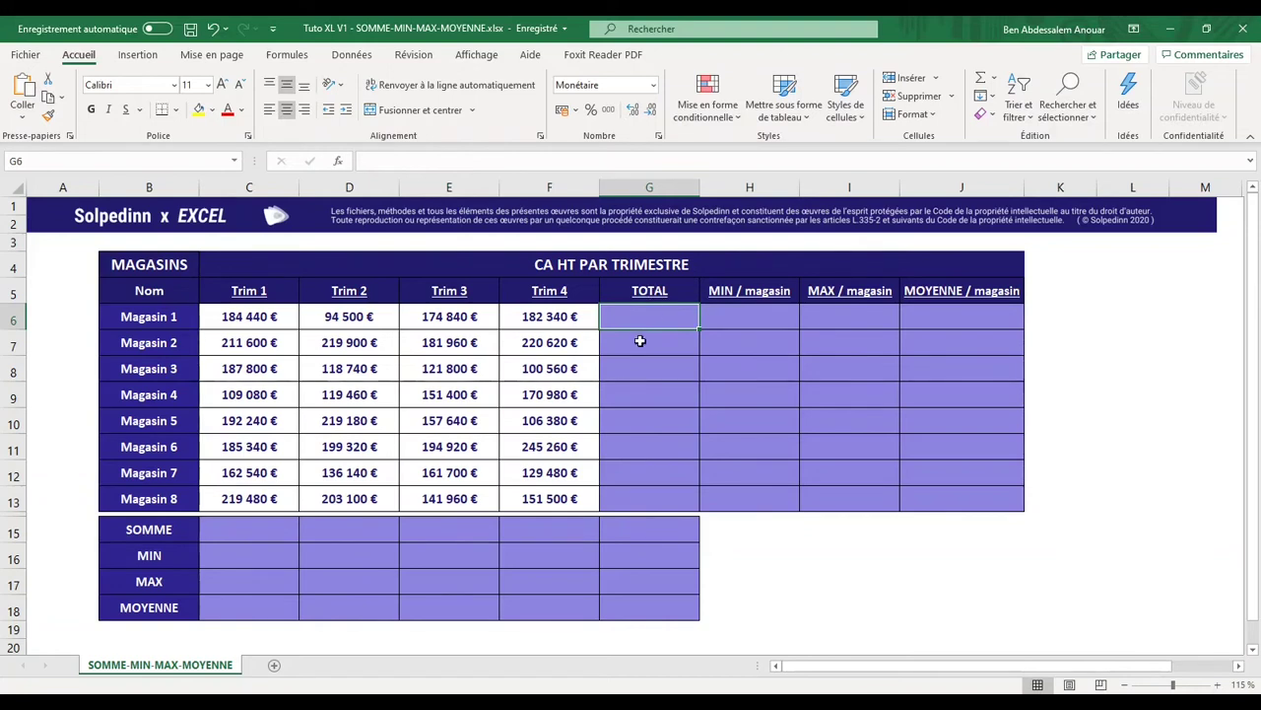
type("=SOMME")
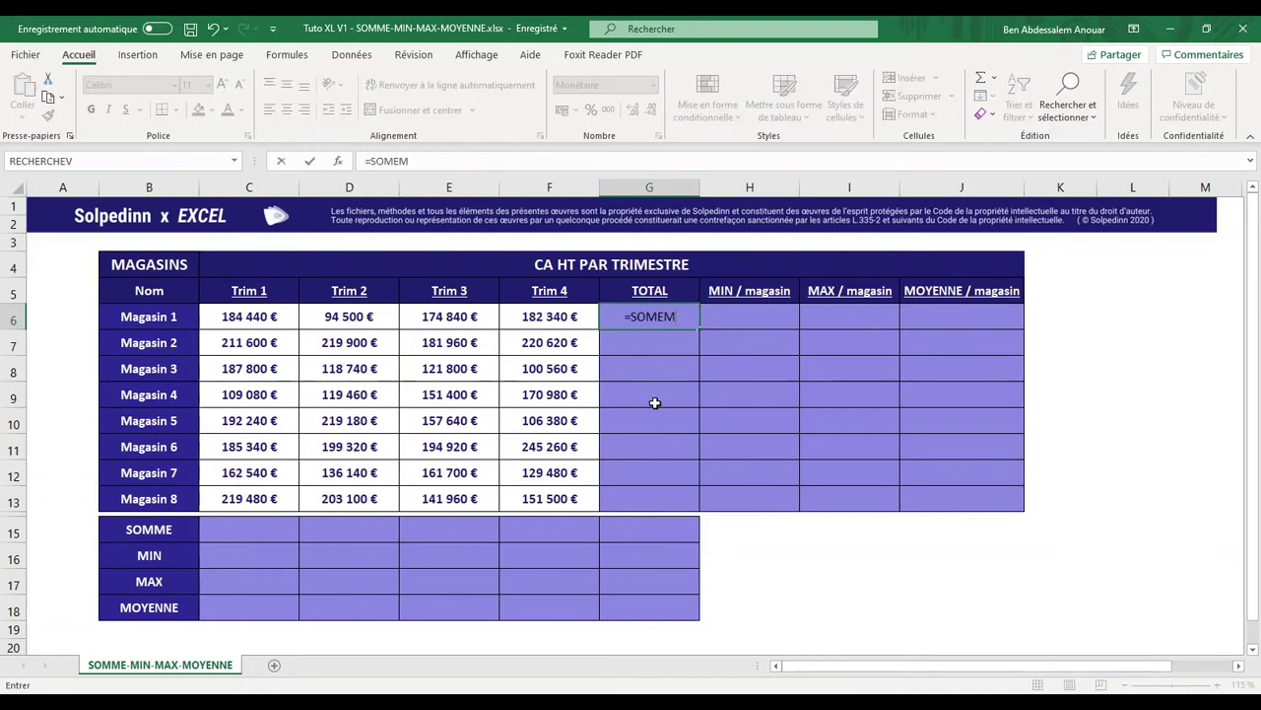
type("(")
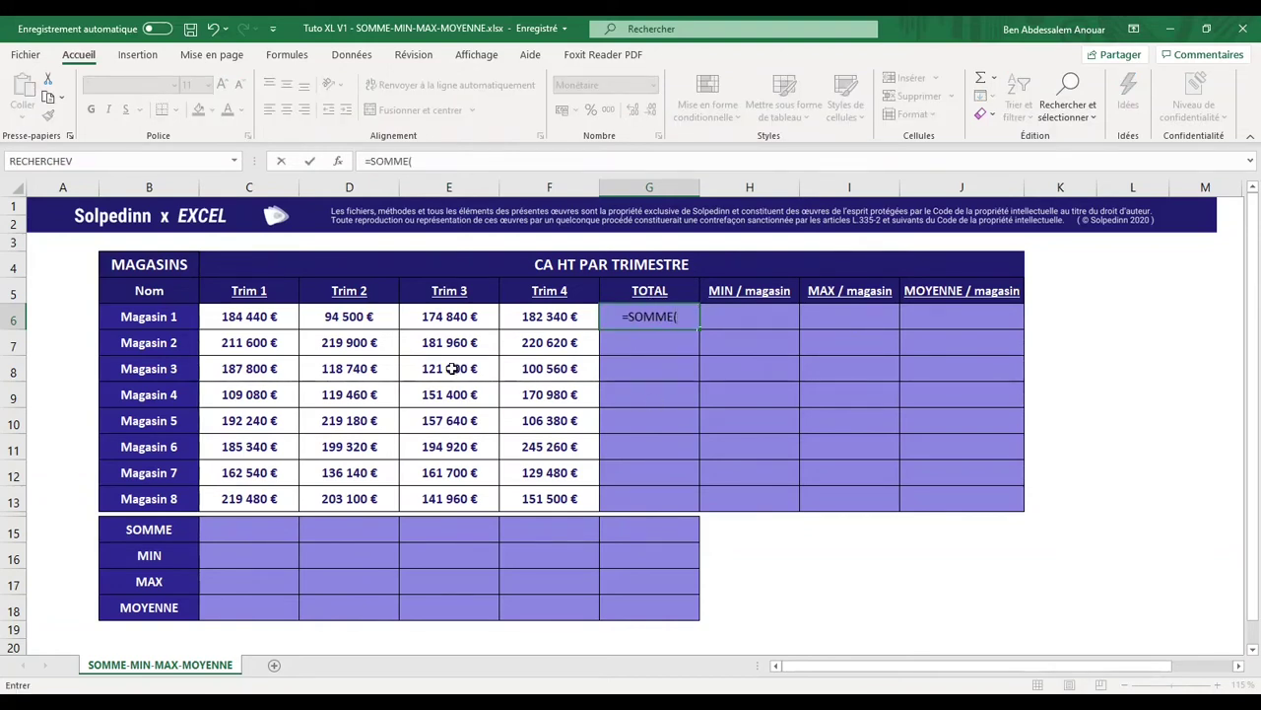
left_click(273, 329)
left_click_drag(273, 329, 532, 321)
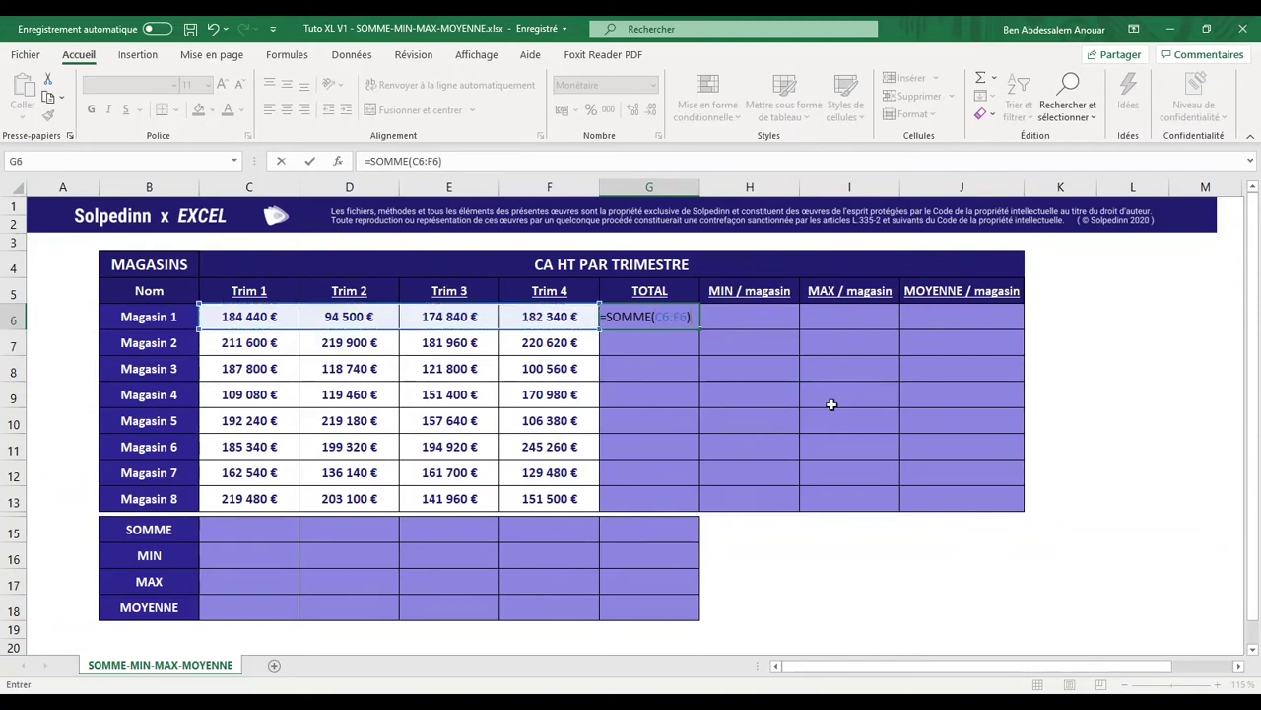
key("Return")
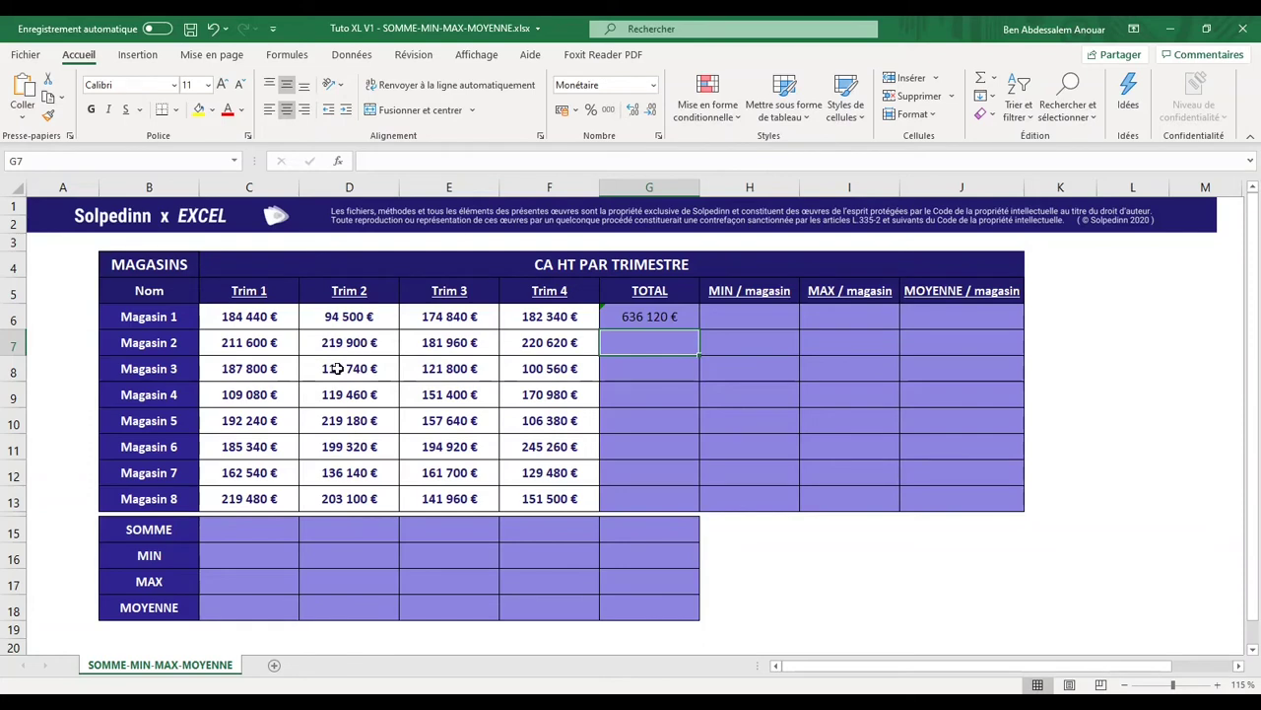
left_click_drag(251, 327, 536, 324)
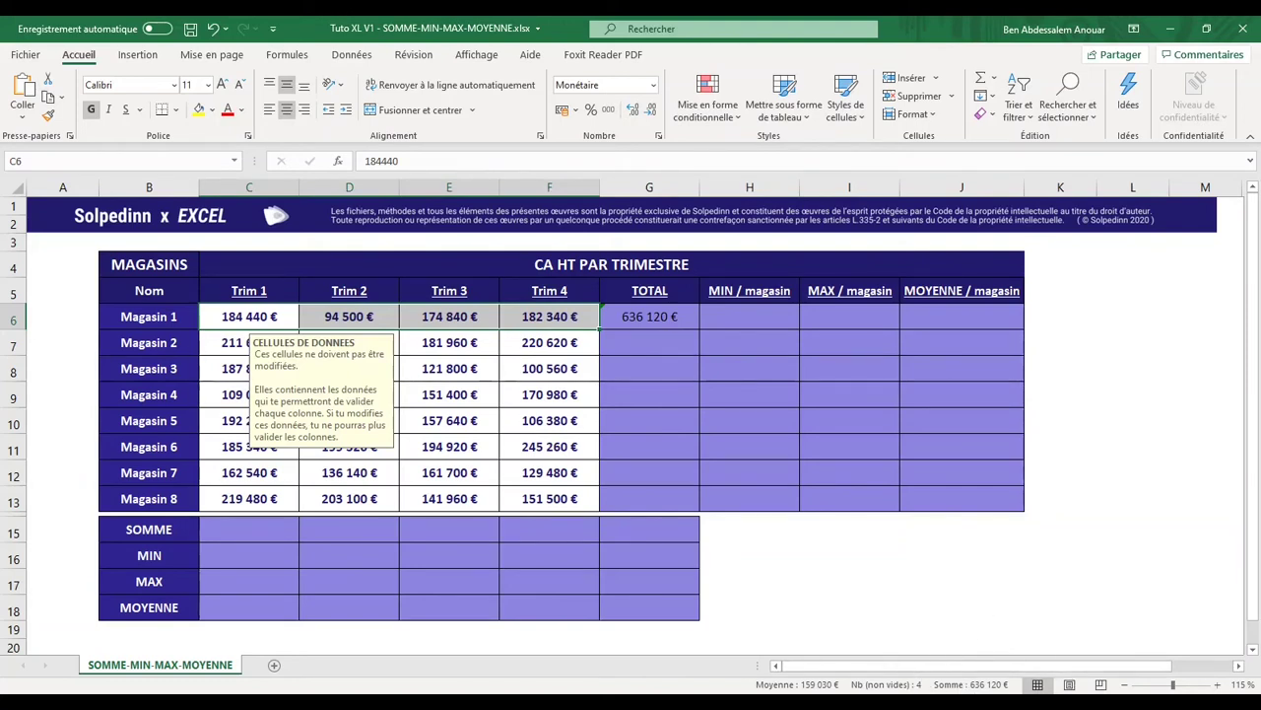
Step: Enter =MOYENNE(C6:F6) in J6, giving Magasin 1 a quarterly average of 159 030 €
left_click(857, 647)
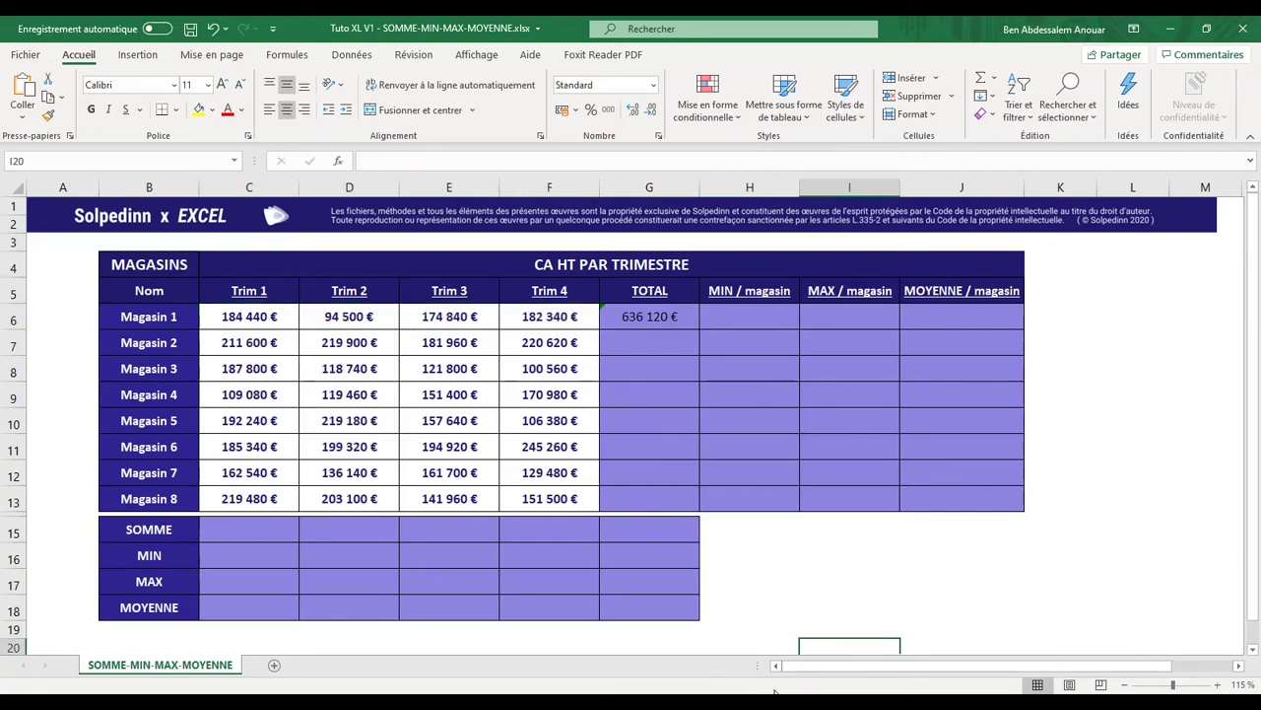
left_click(952, 316)
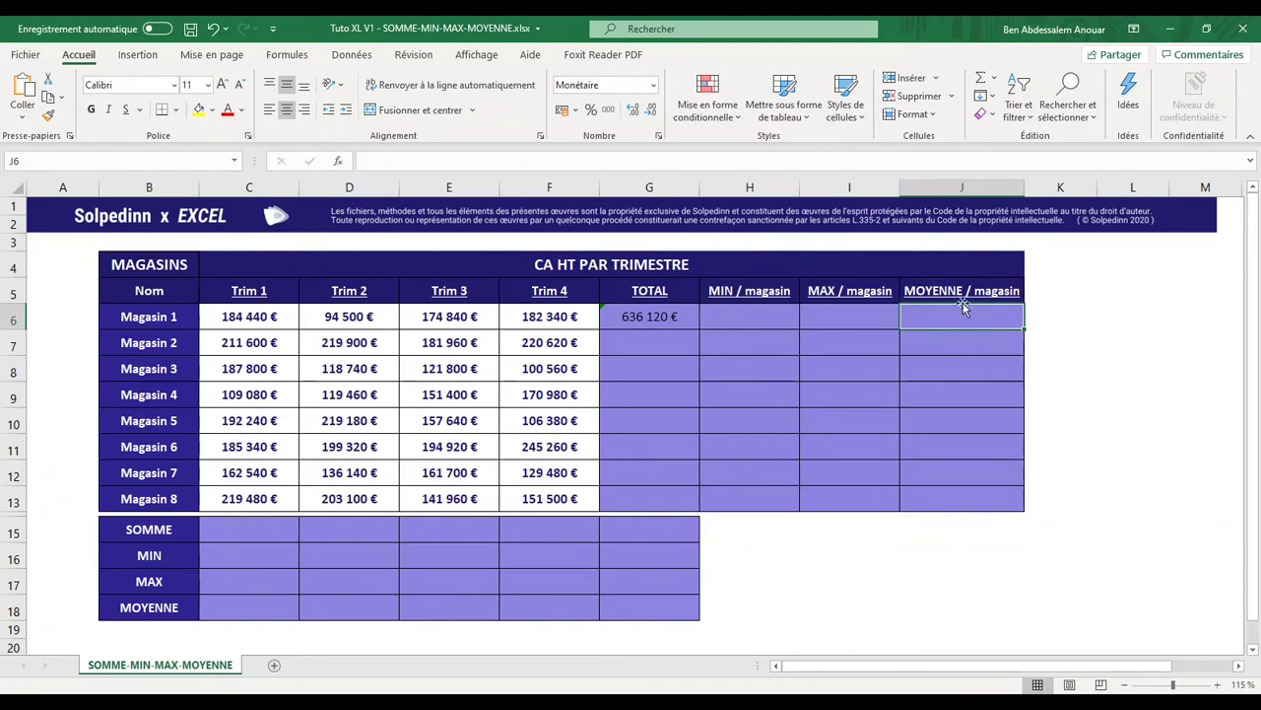
type("=MOYENNE")
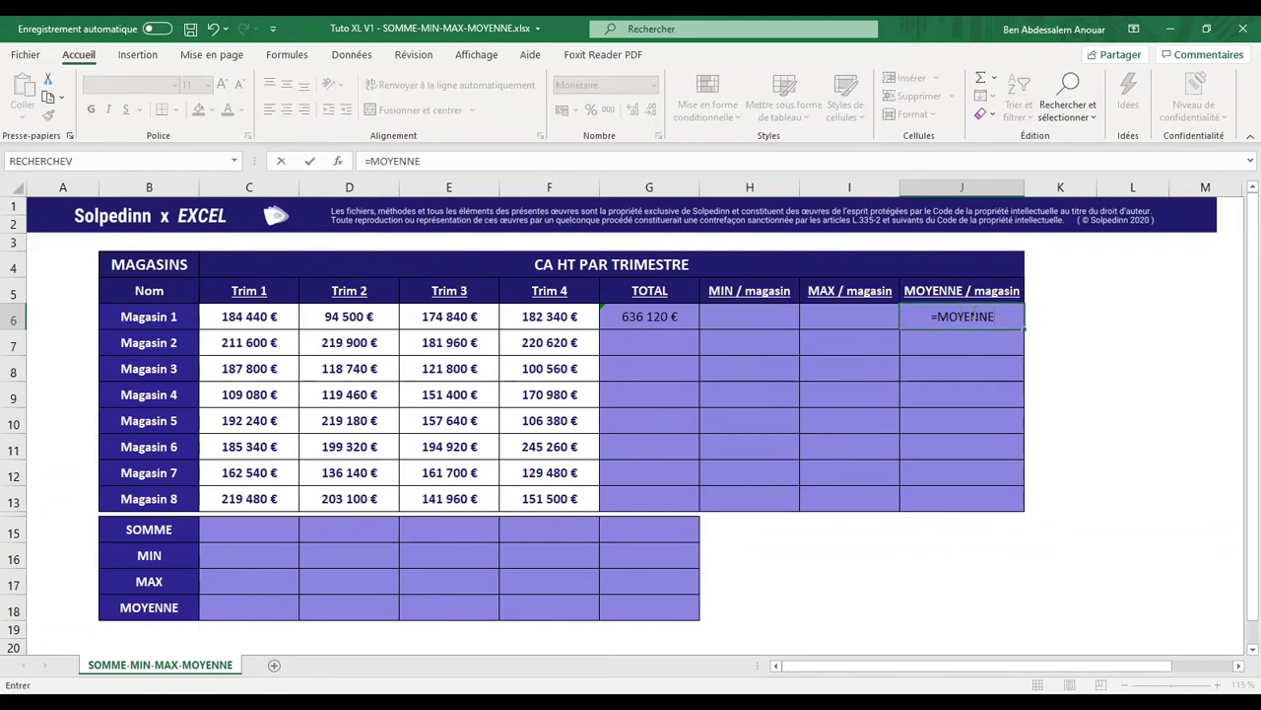
type("(")
mouse_move(253, 320)
left_mouse_down()
mouse_move(399, 296)
mouse_move(526, 315)
left_mouse_up()
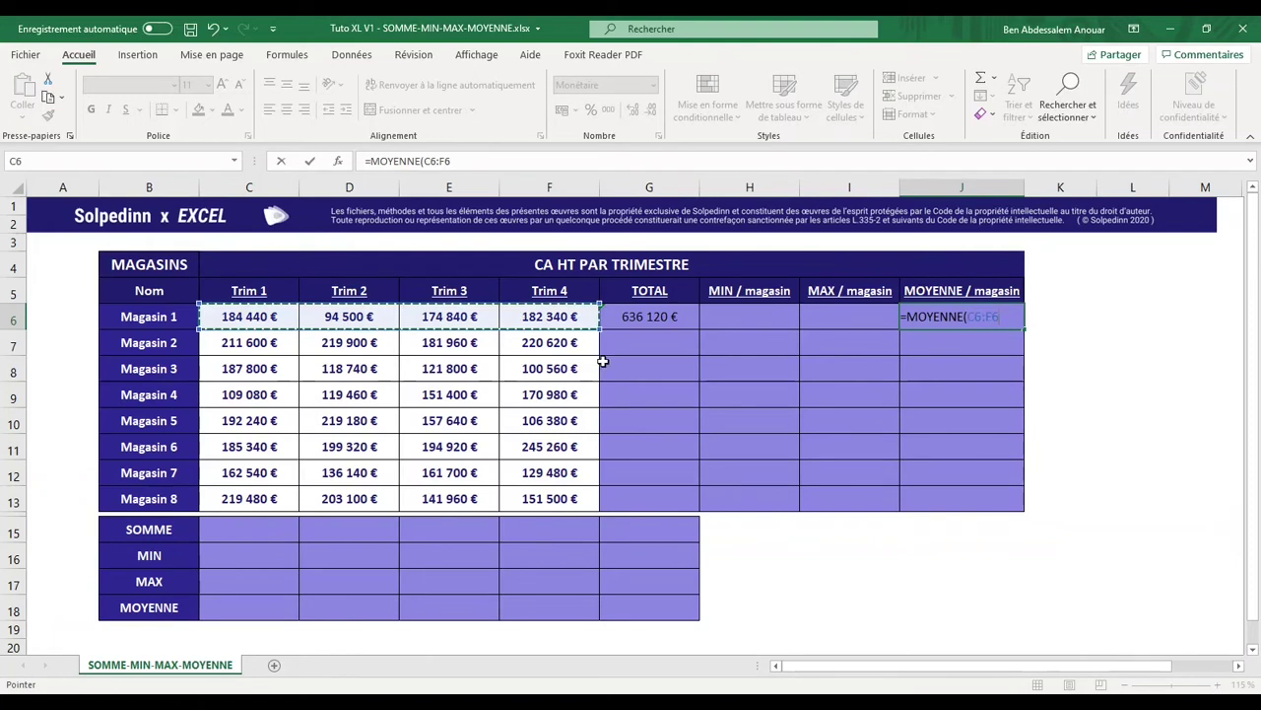
key("ctrl+Return")
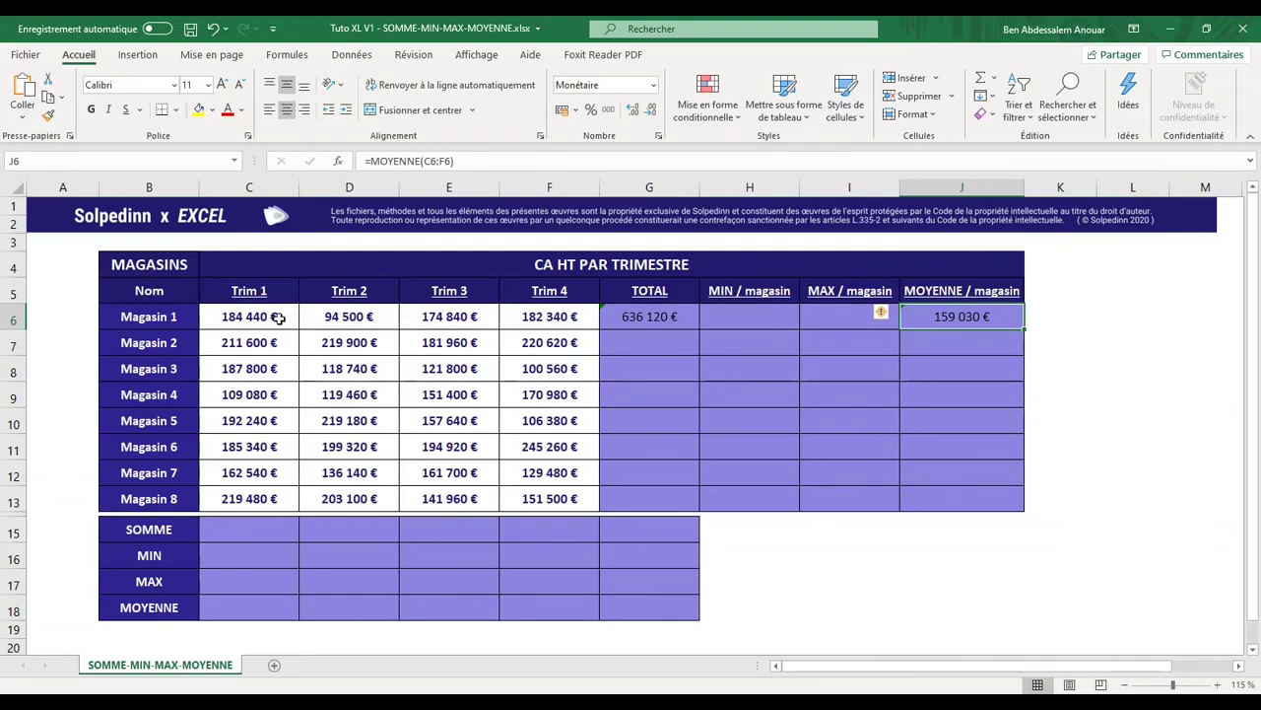
left_click_drag(261, 316, 540, 318)
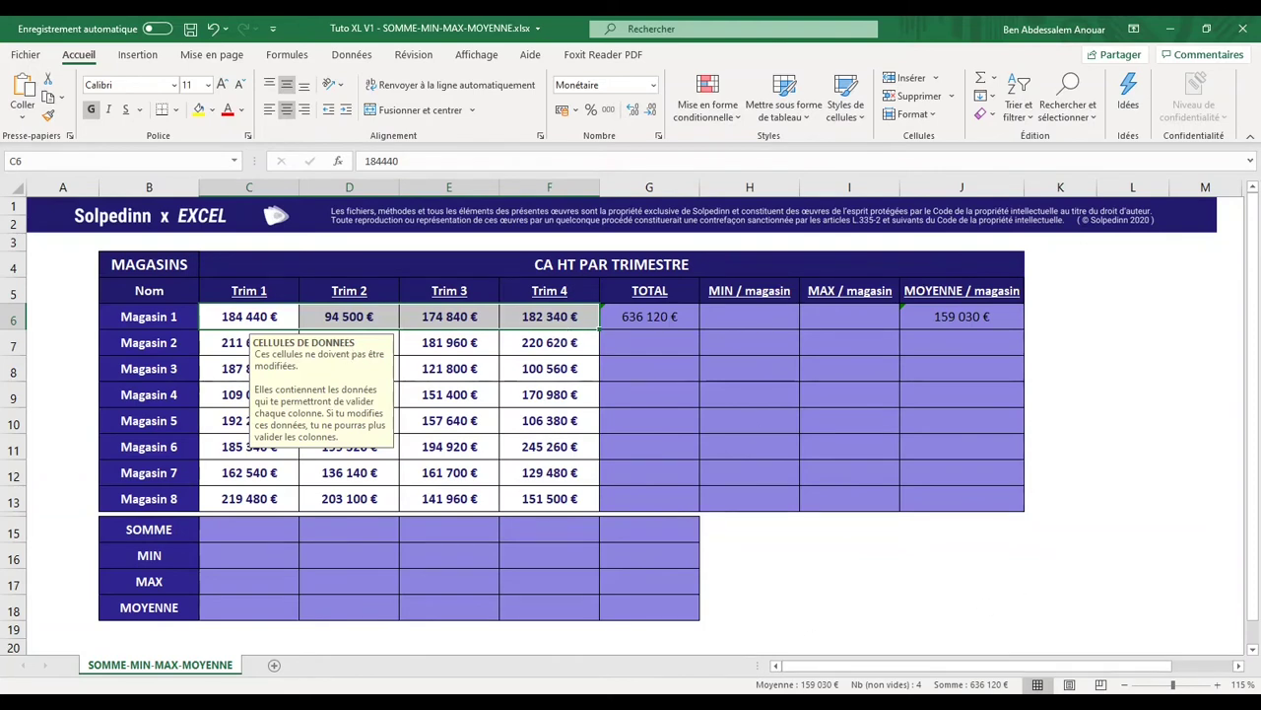
left_click(787, 610)
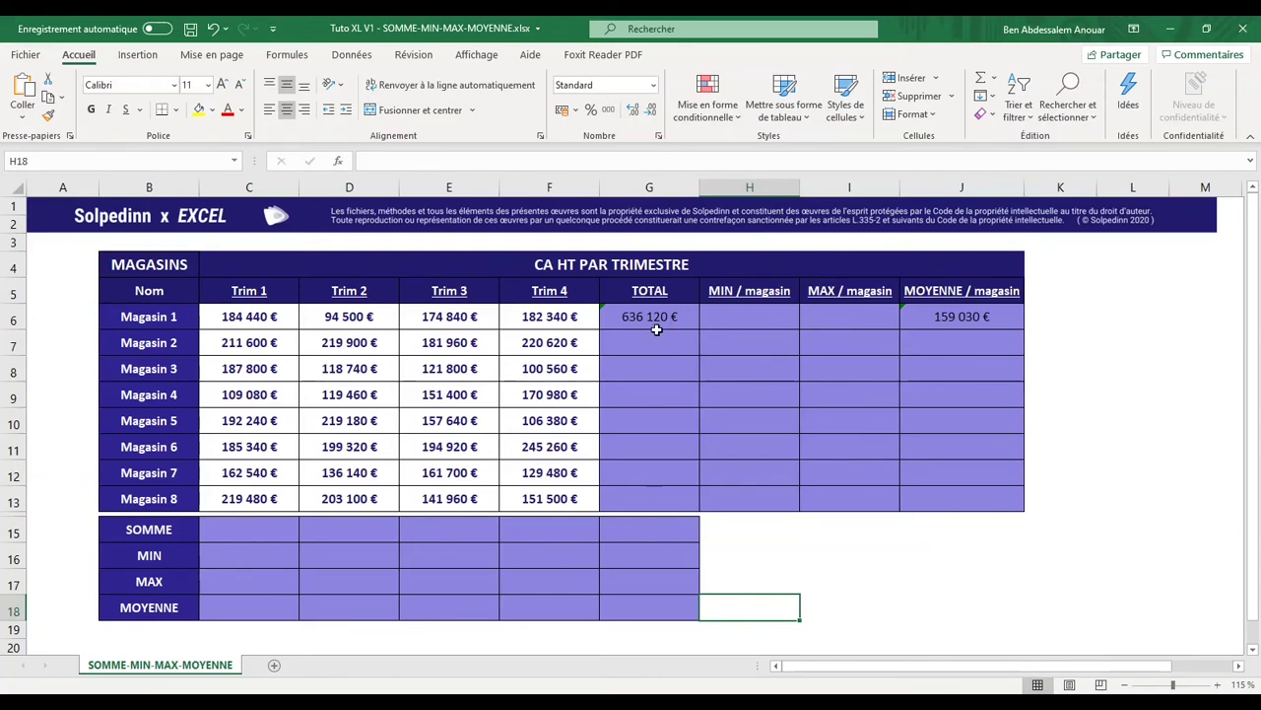
Step: Enter =MIN(C6:F6) in H6, giving Magasin 1 a minimum of 94 500 €
left_click(714, 325)
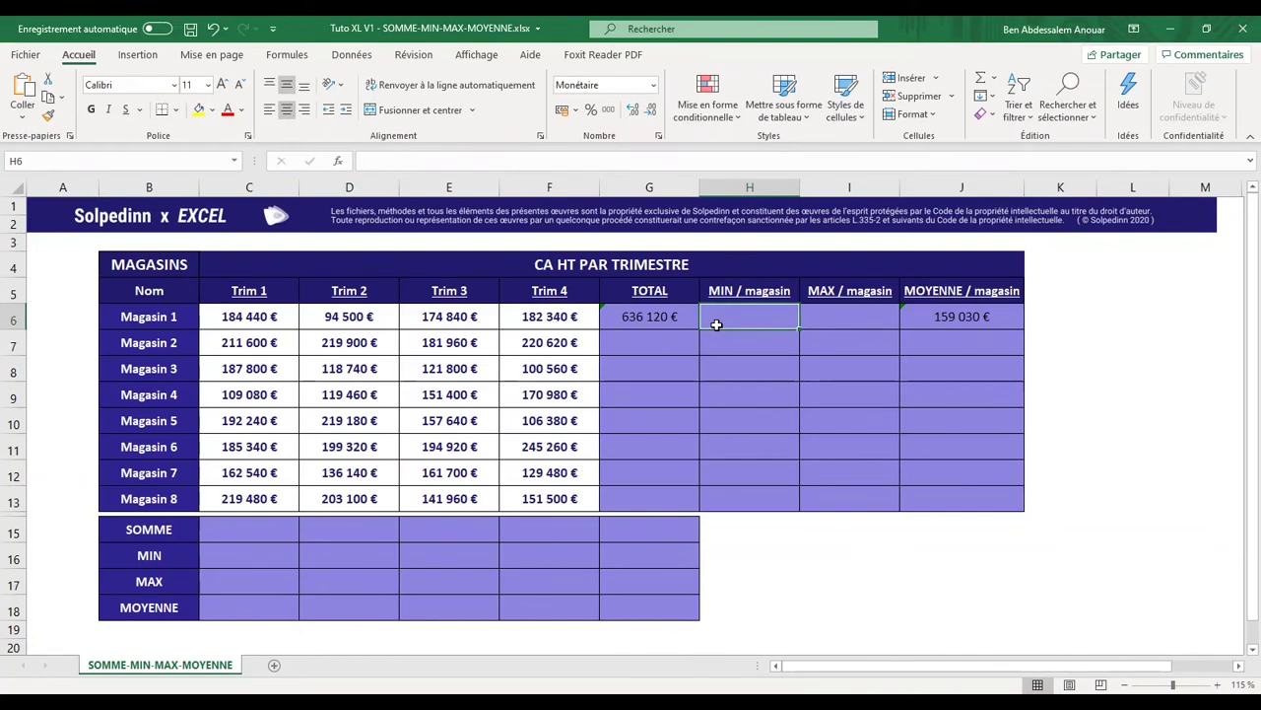
type("=MIN(")
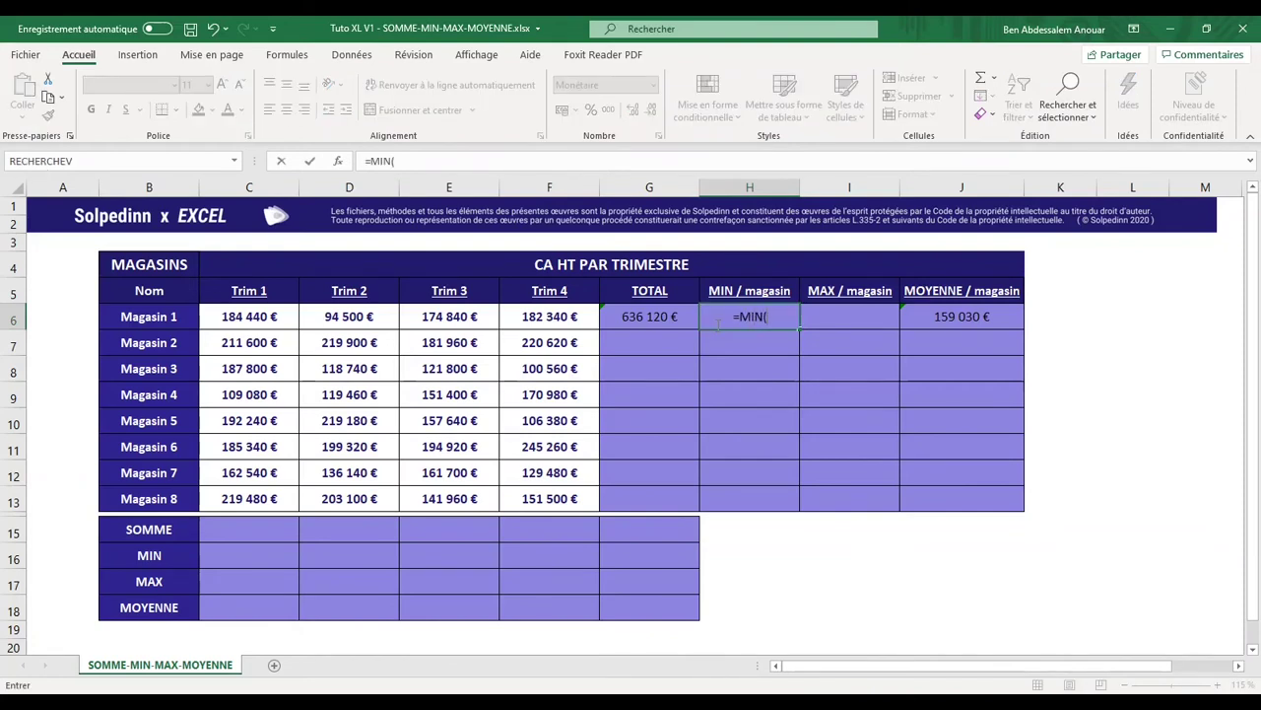
left_click_drag(229, 317, 573, 326)
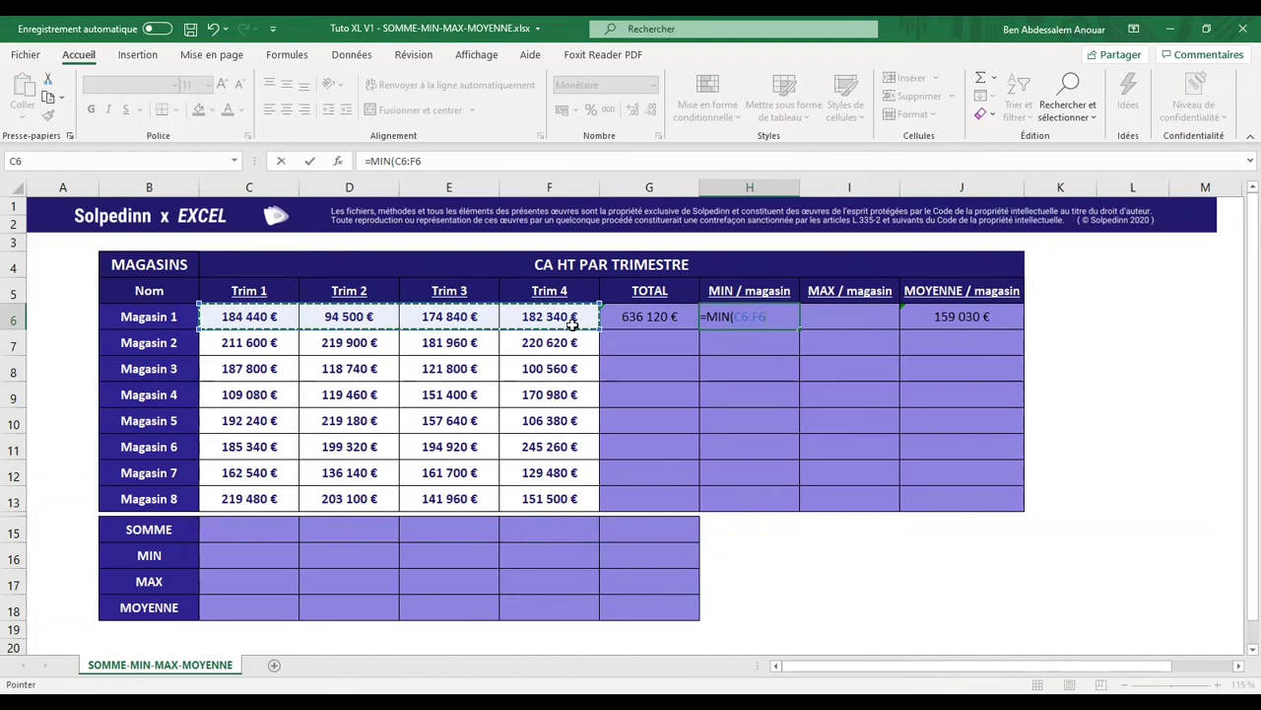
key("ctrl+Return")
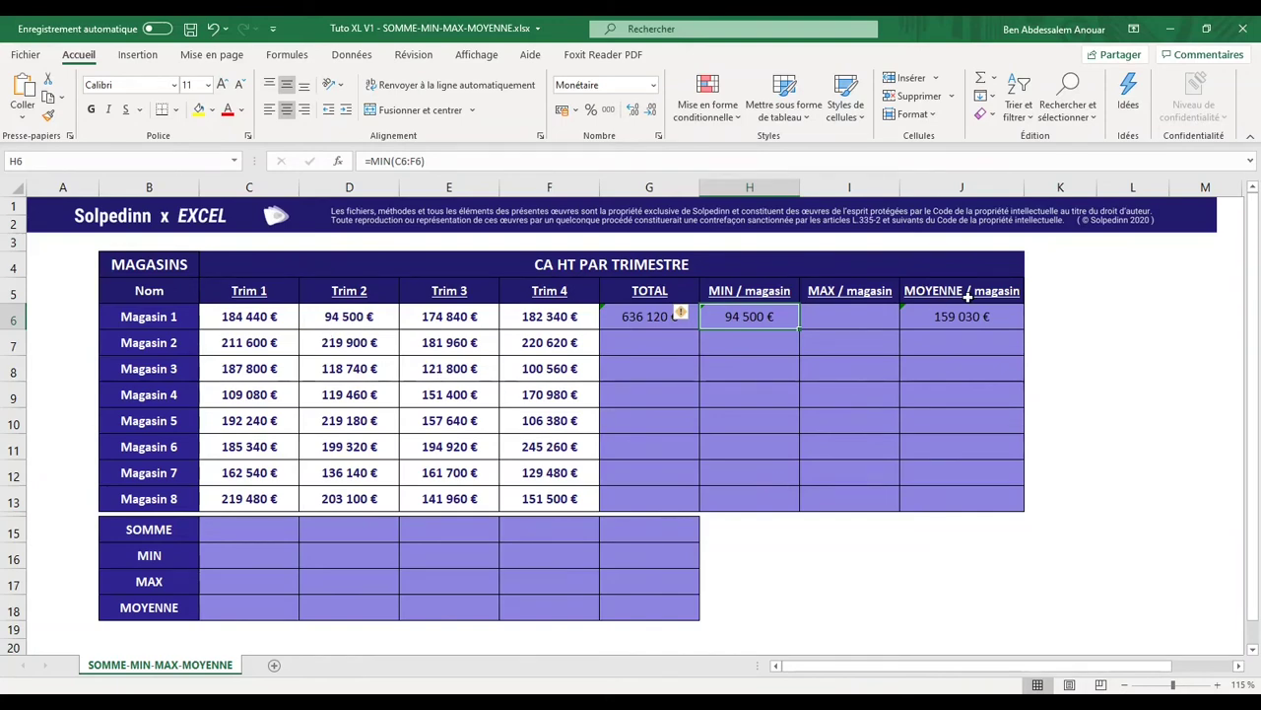
Step: Enter =MAX(C6:F6) in I6, giving Magasin 1 a maximum of 184 440 €
left_click(874, 316)
type("=MA")
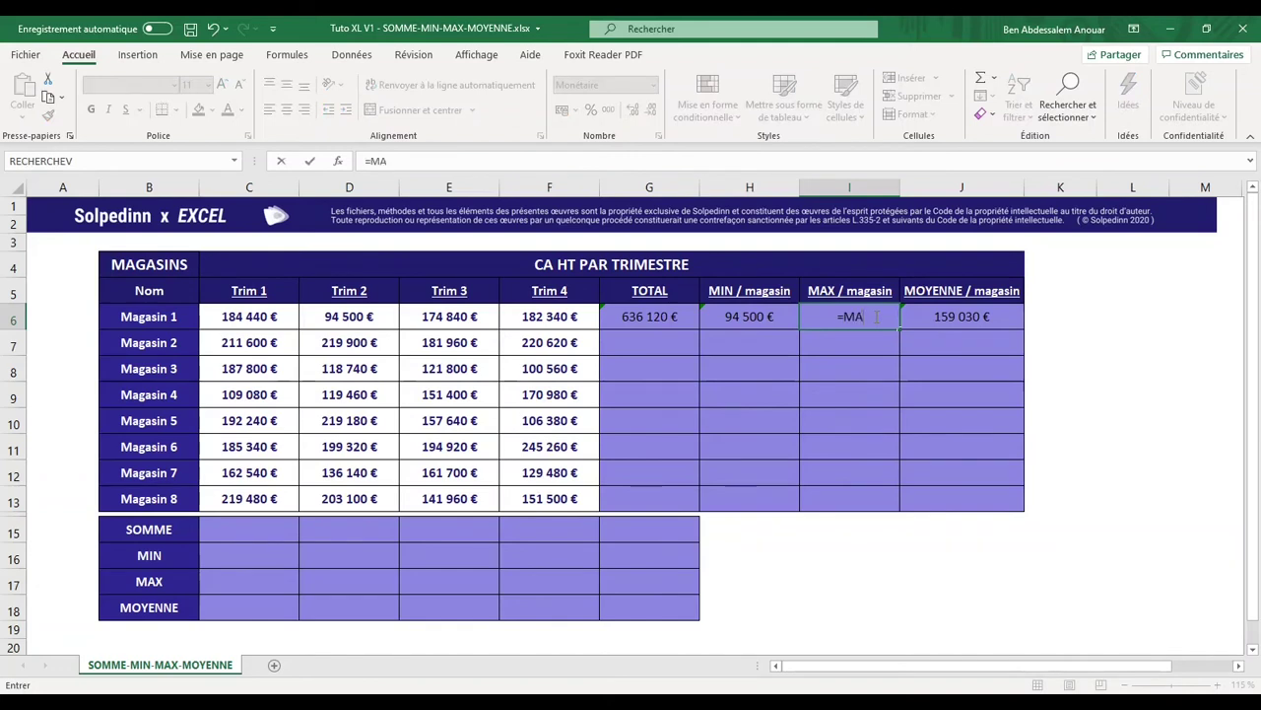
type("X(")
left_click_drag(252, 325, 549, 328)
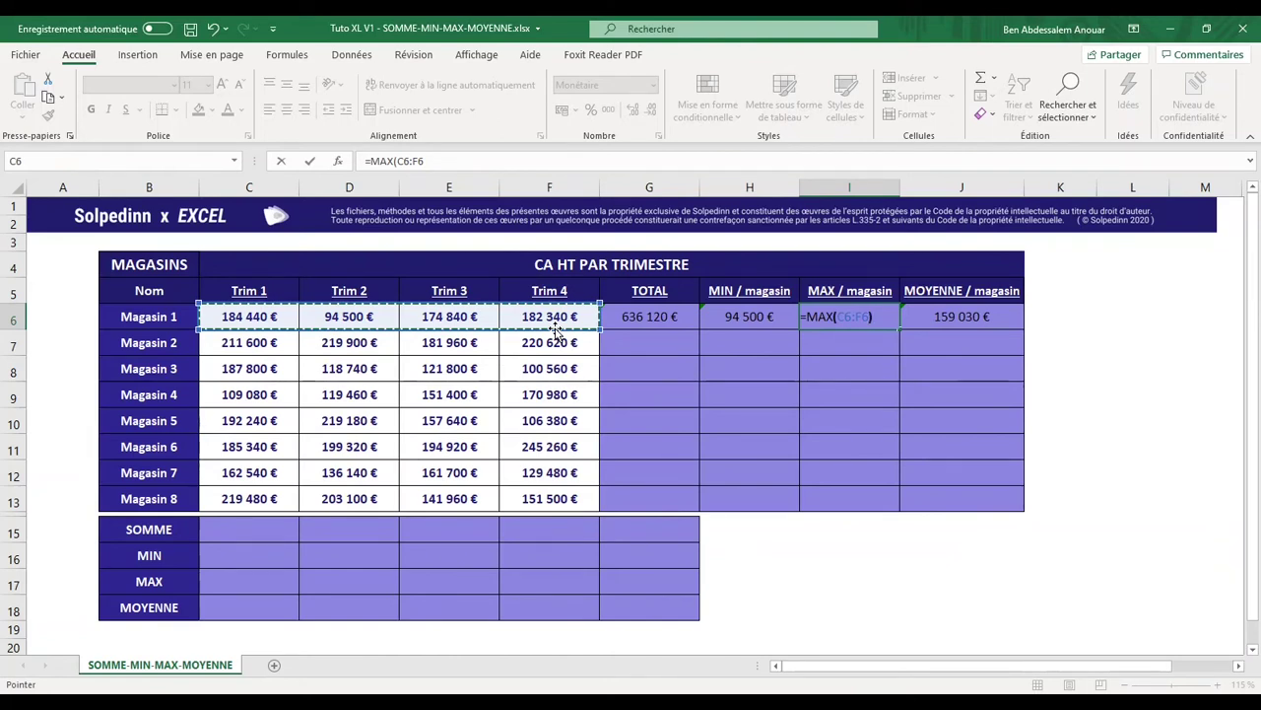
key("Return")
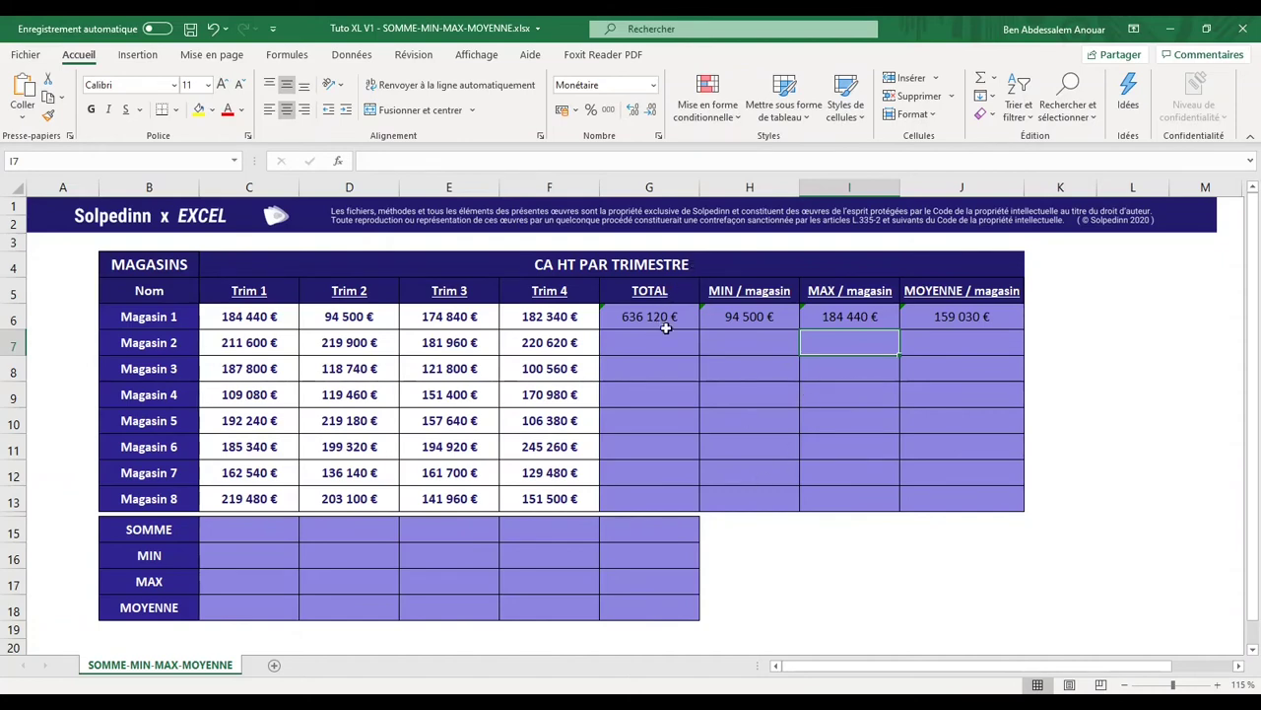
Step: Fill the G6:J6 formulas down to row 13 for all eight stores
left_click_drag(633, 320, 961, 319)
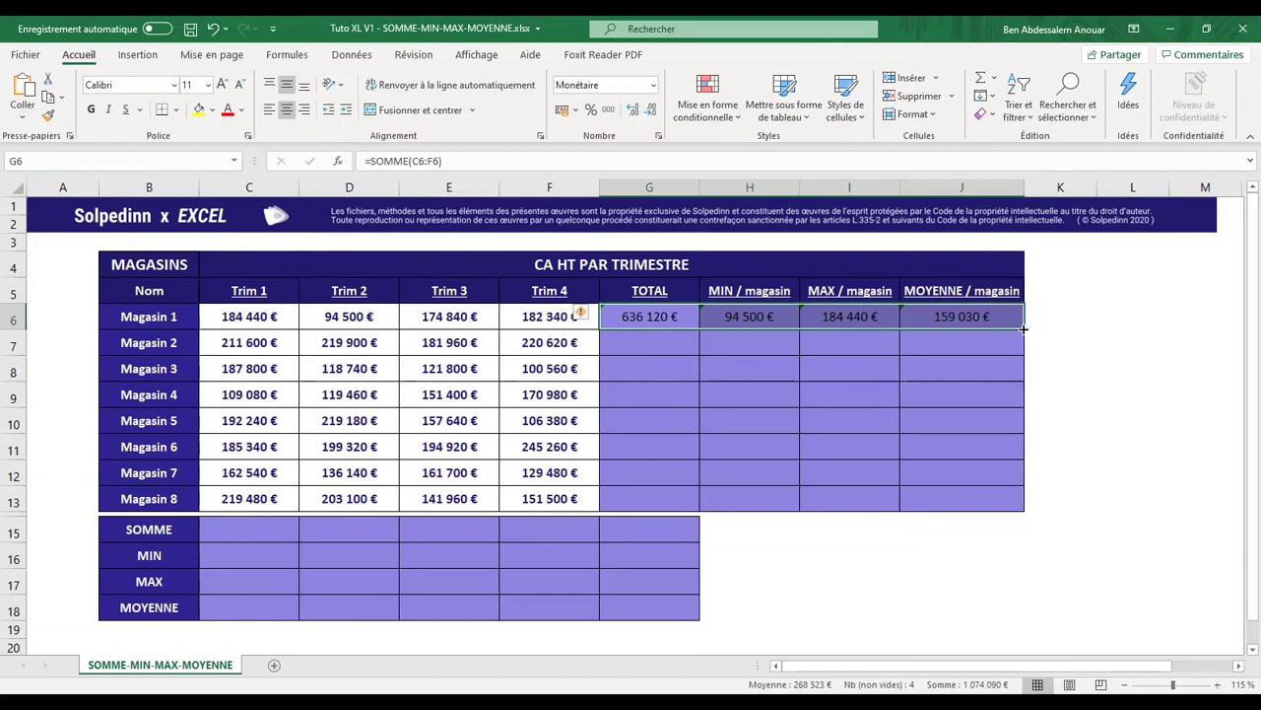
left_click_drag(1024, 329, 1016, 510)
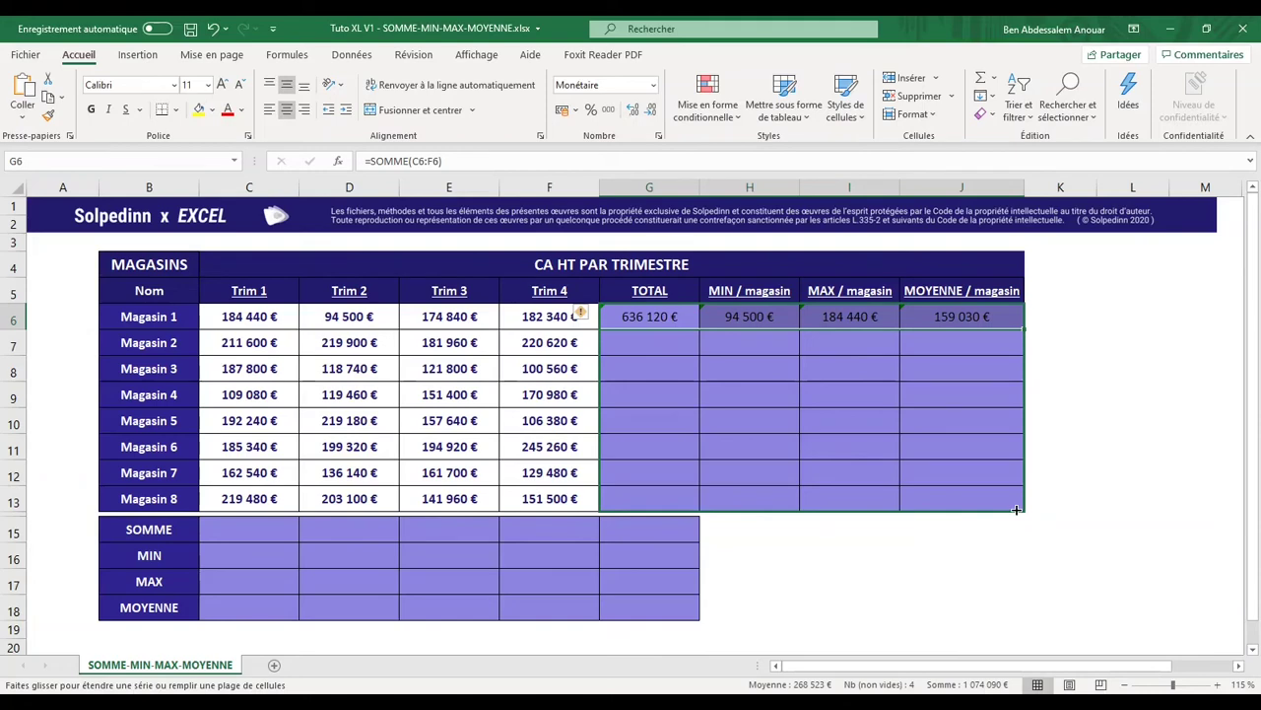
left_click_drag(1016, 509, 1016, 510)
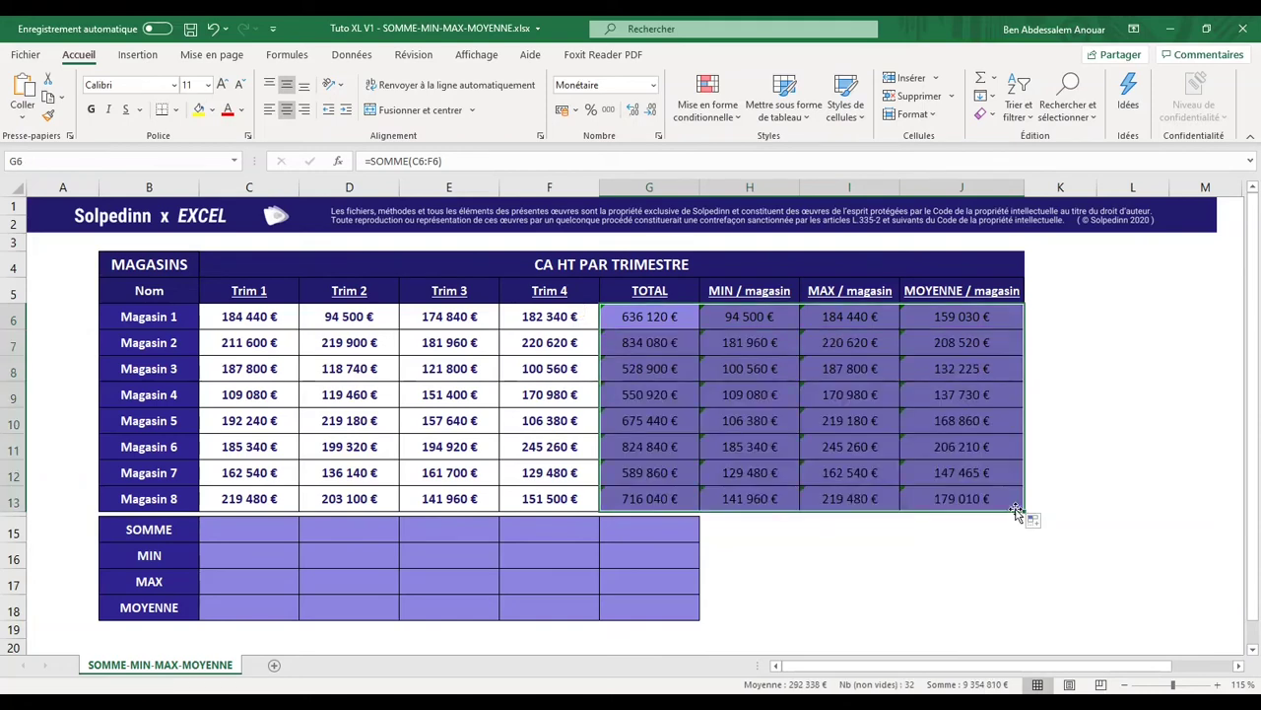
left_click(1078, 467)
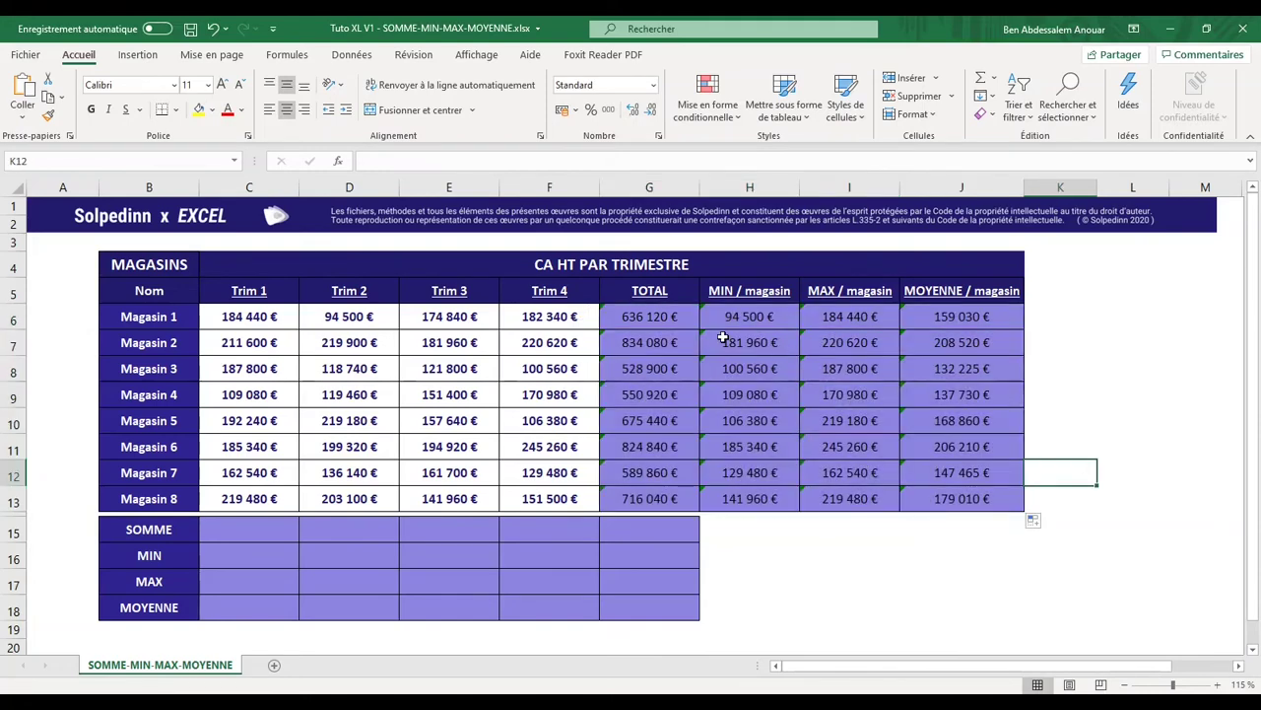
left_click(138, 315)
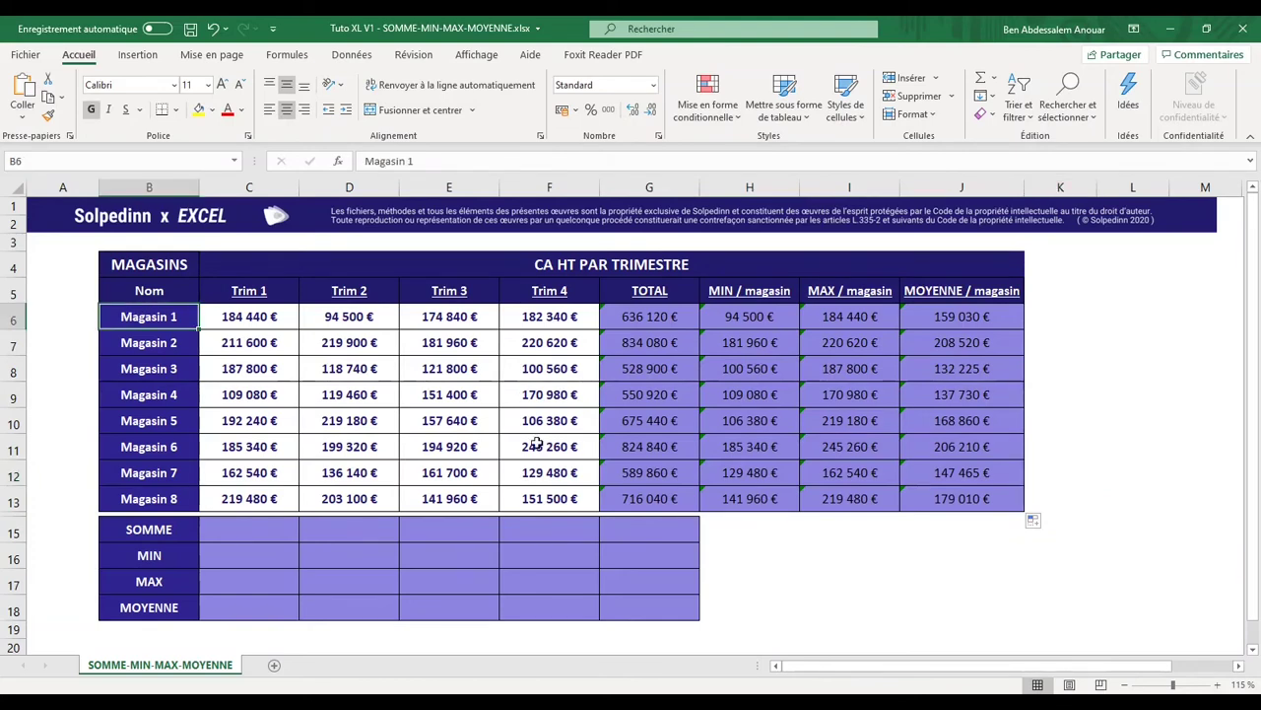
left_click_drag(849, 317, 850, 499)
left_click(847, 555)
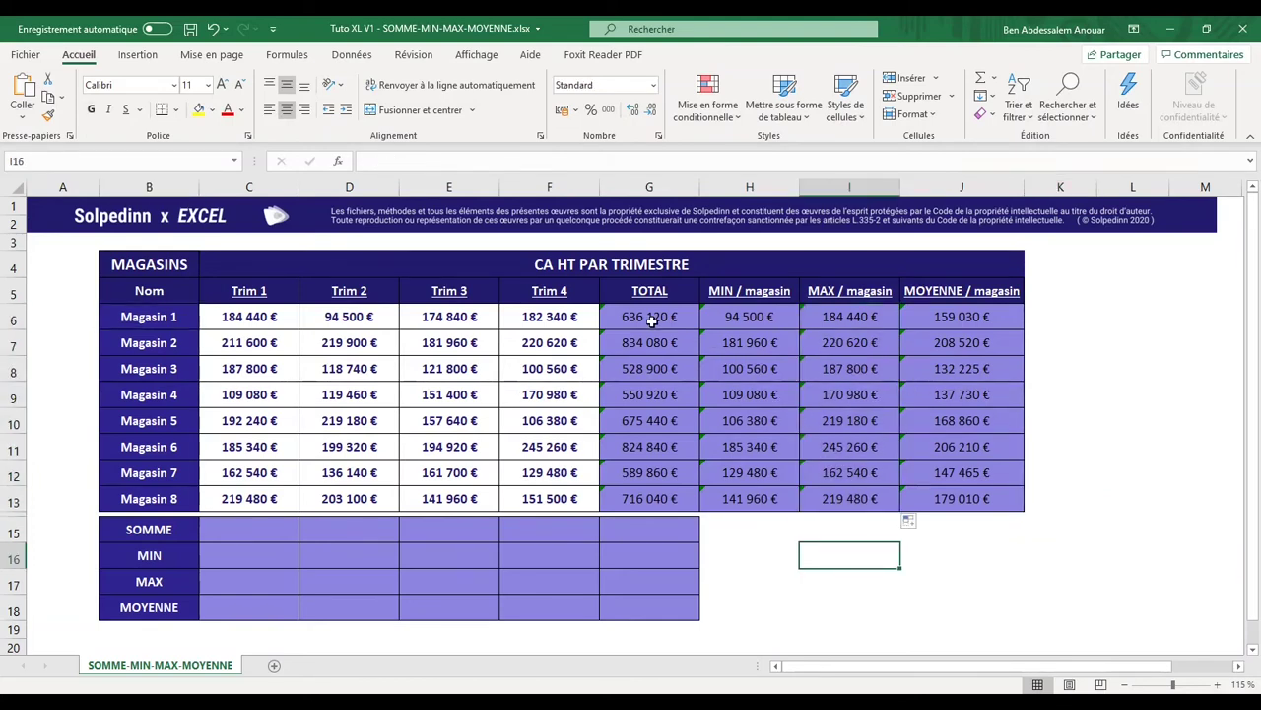
left_click_drag(653, 318, 976, 319)
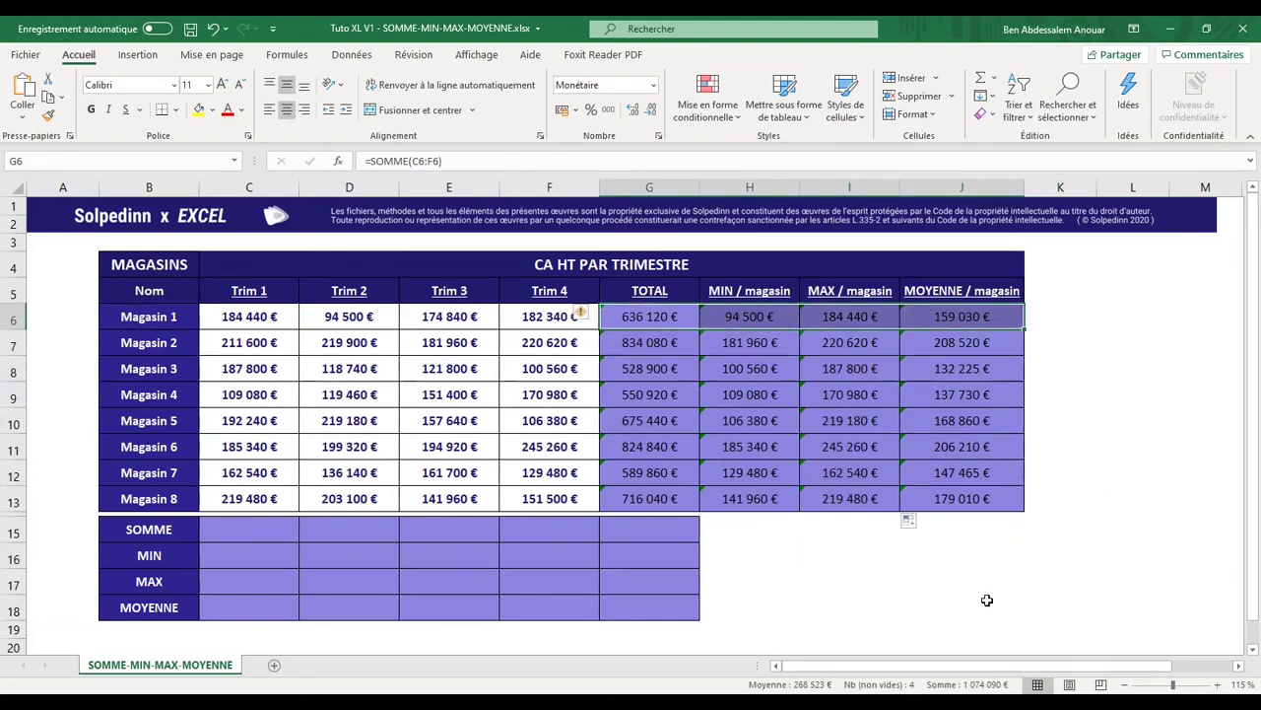
left_click(714, 580)
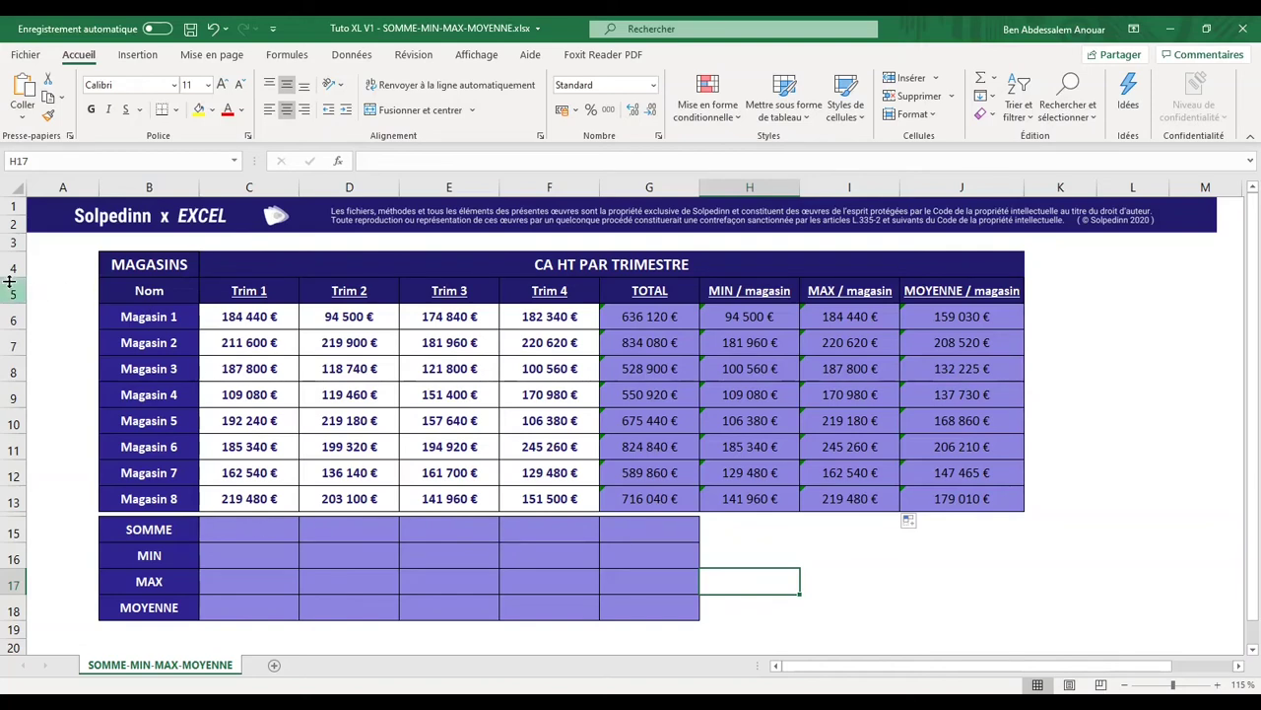
left_click(11, 320)
left_click(14, 498, "shift")
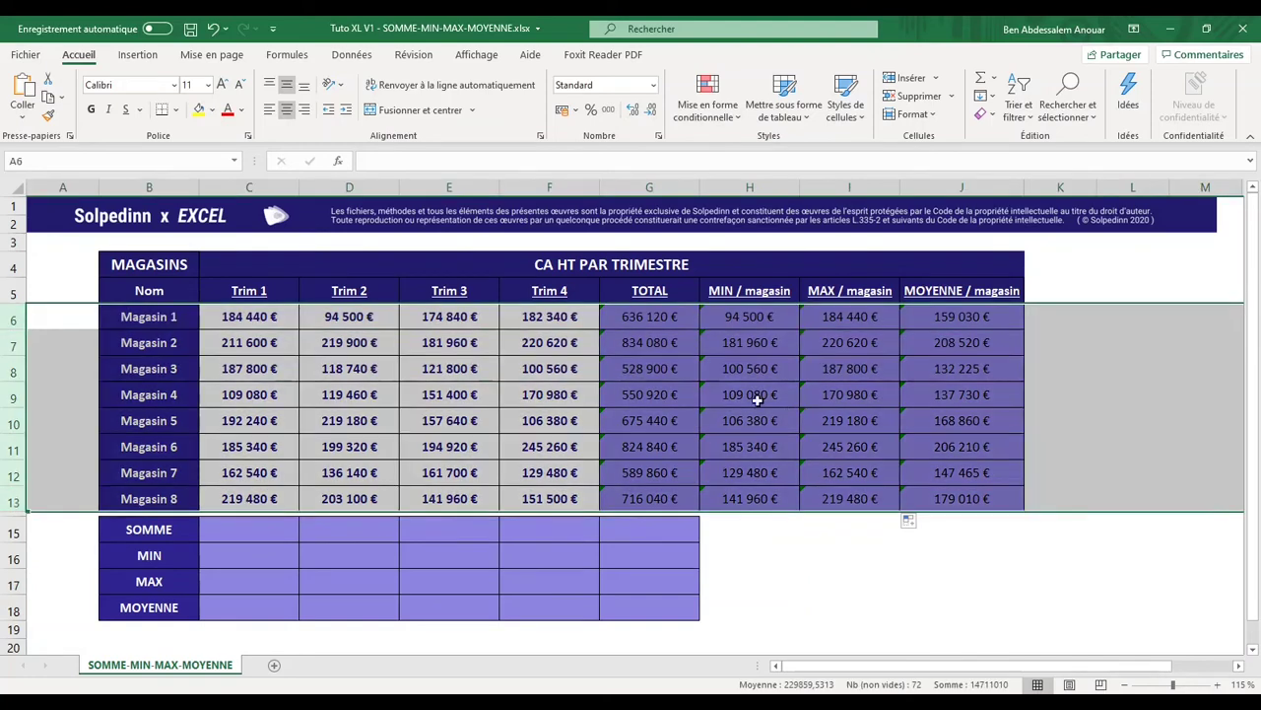
left_click_drag(635, 323, 935, 499)
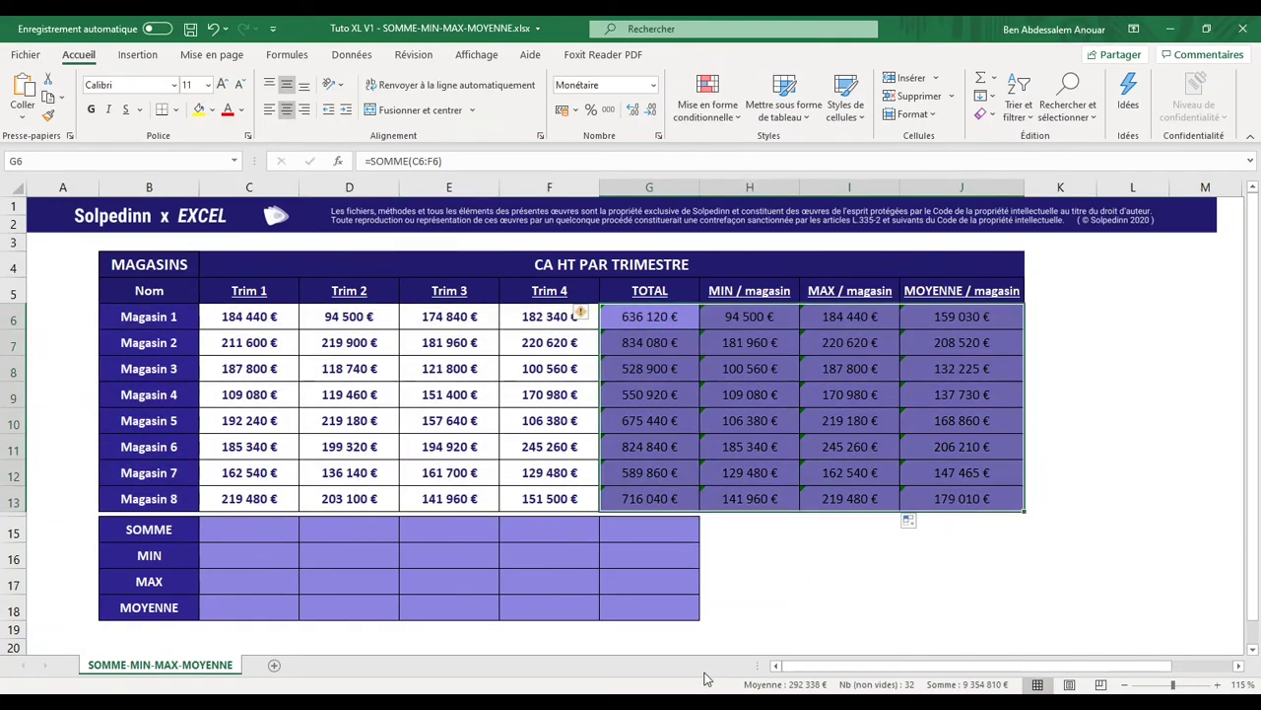
left_click(260, 540)
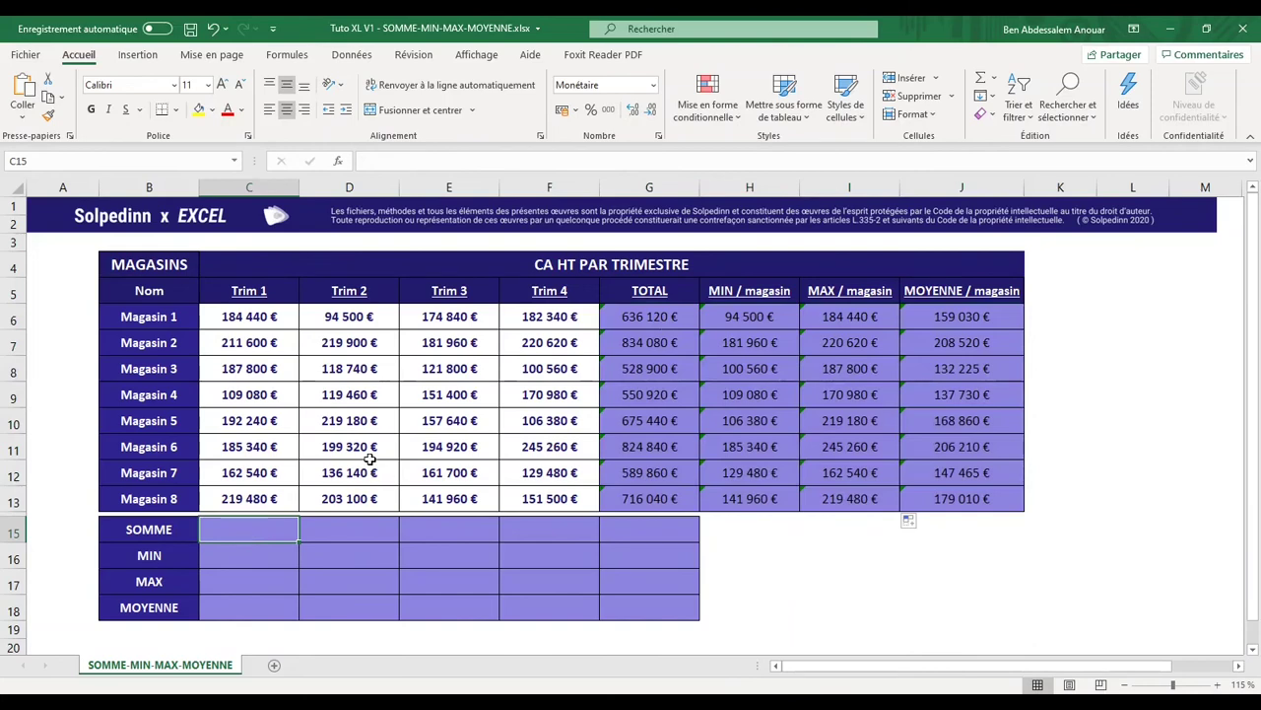
left_click(259, 188)
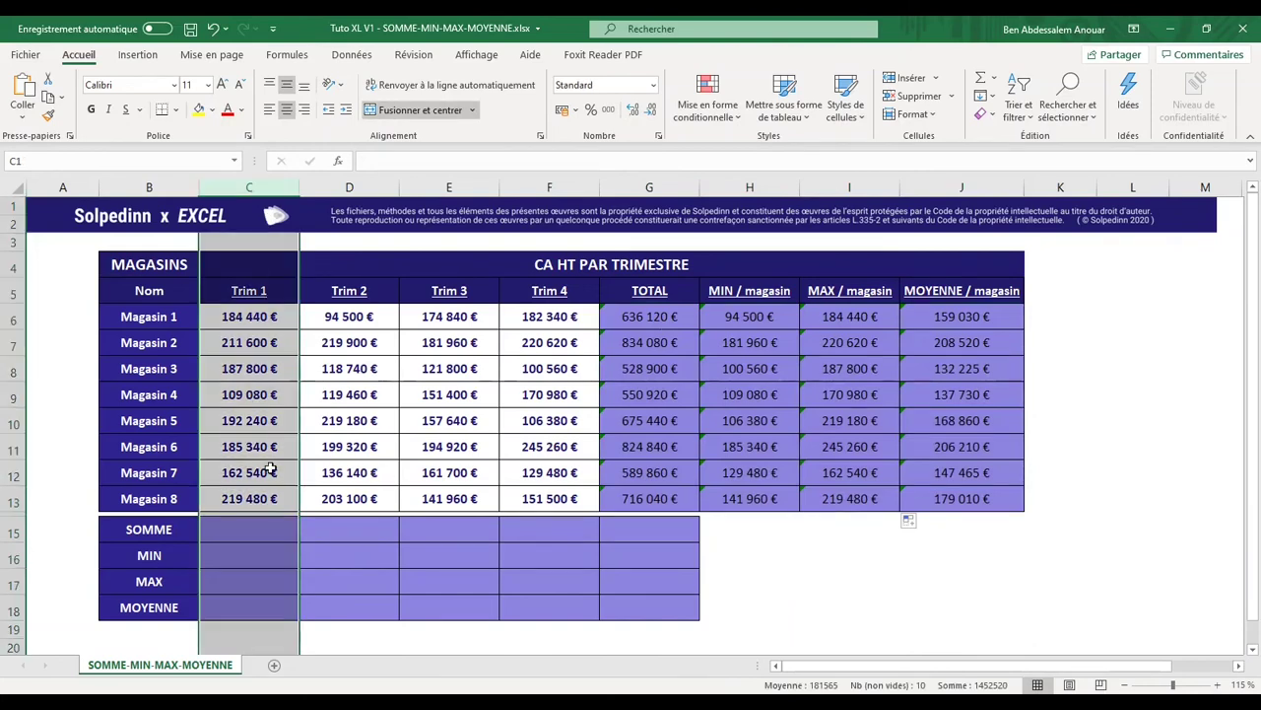
Step: Enter =SOMME(C6:C13) in C15 for a Trim 1 total of 1 452 520 €
left_click(248, 528)
type("=SOMME")
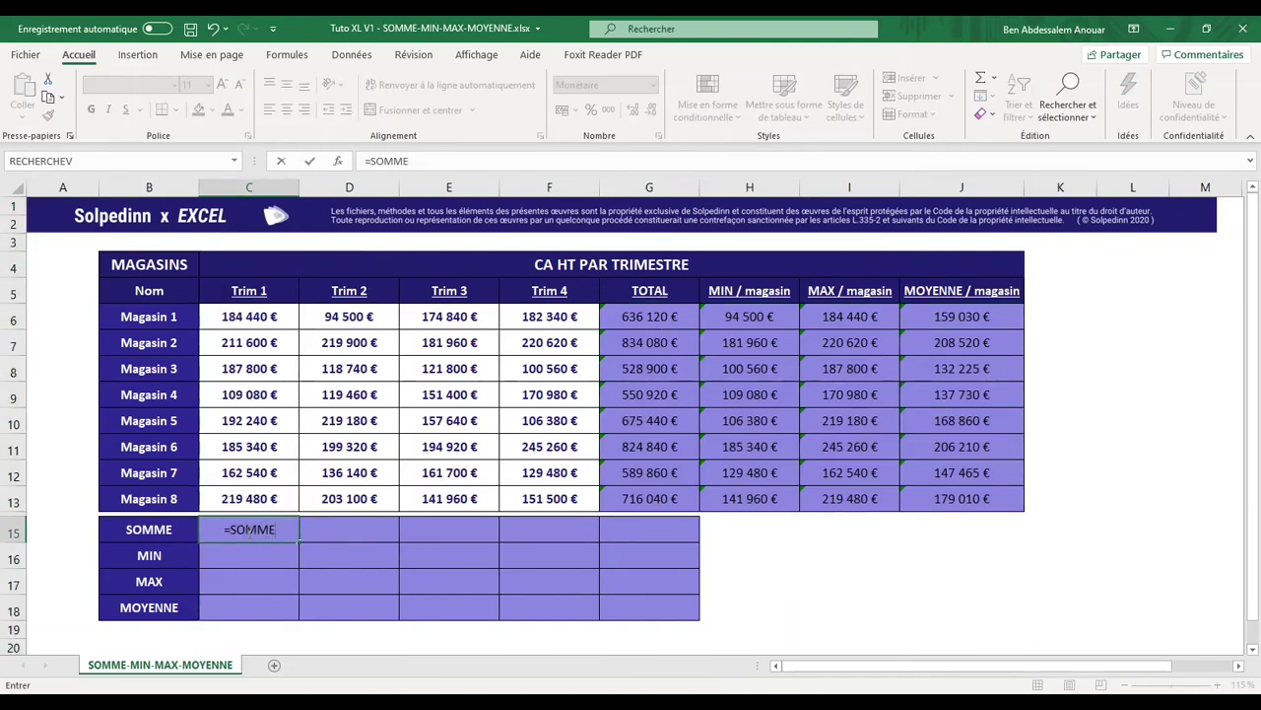
type("(")
left_click_drag(260, 316, 259, 493)
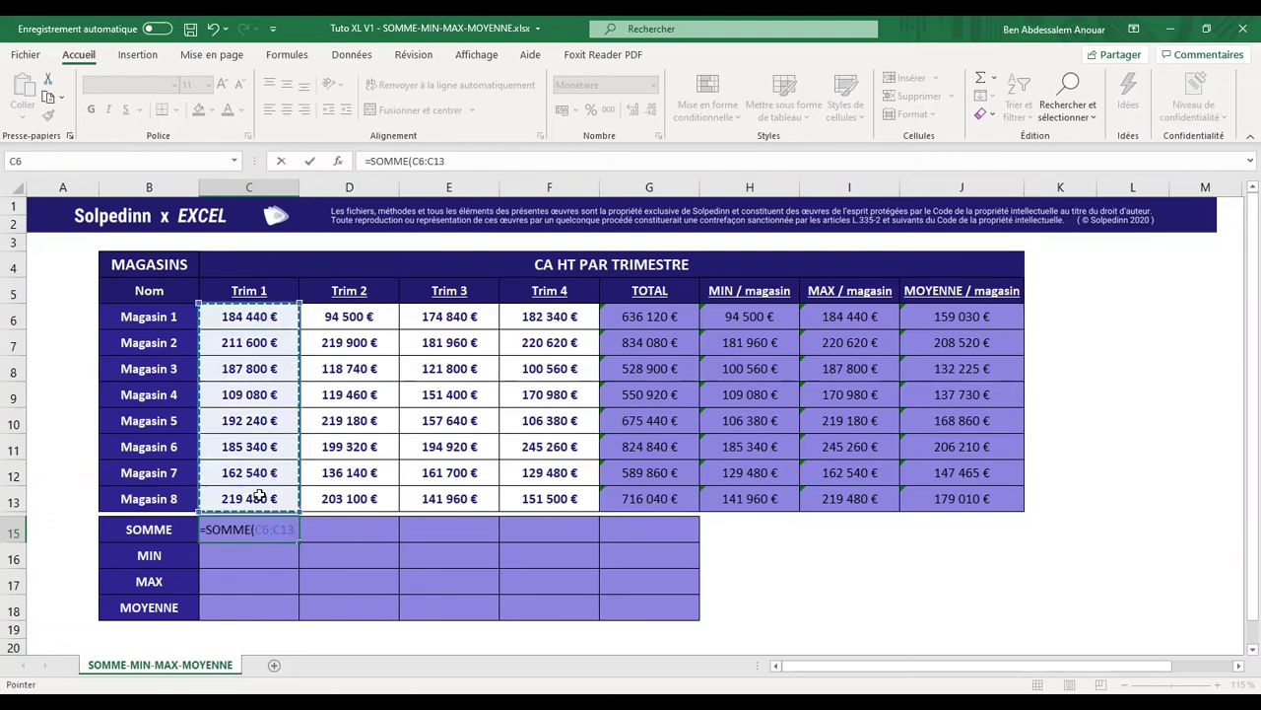
key("ctrl+Return")
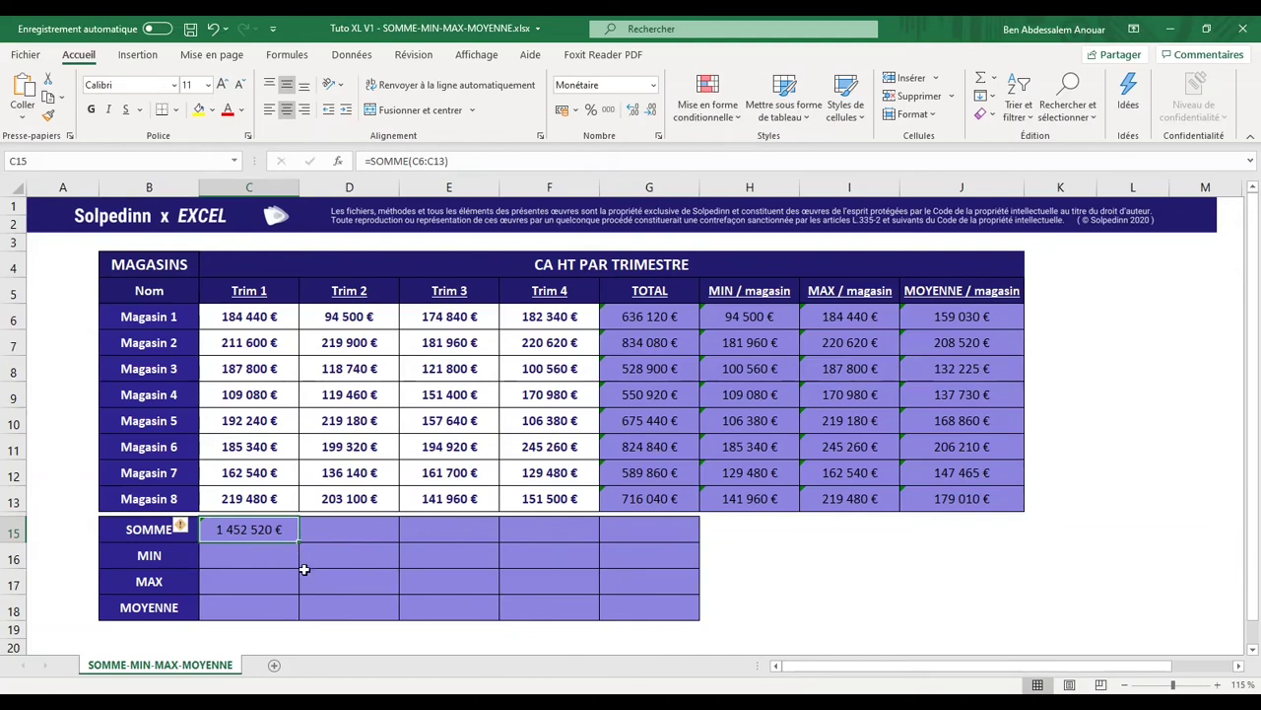
Step: Fill the sum across to F15 and verify the Trim 2–4 totals
left_click_drag(300, 543, 563, 541)
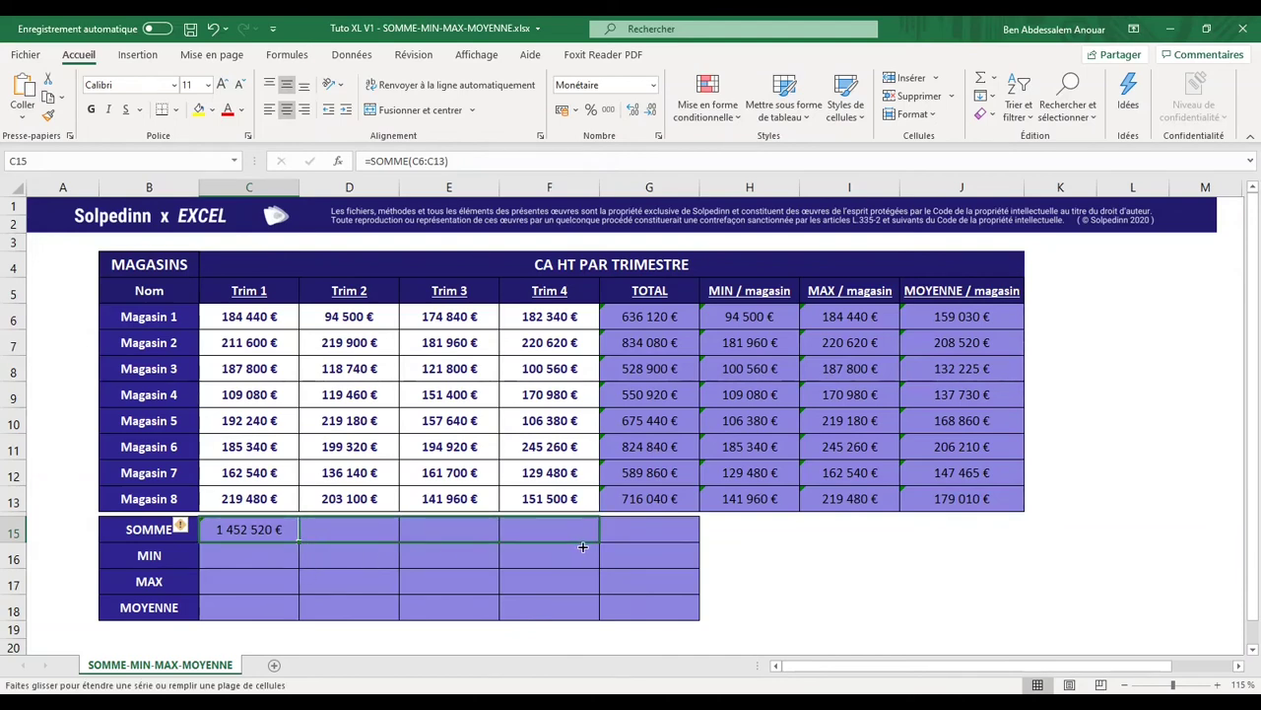
left_click_drag(582, 546, 583, 546)
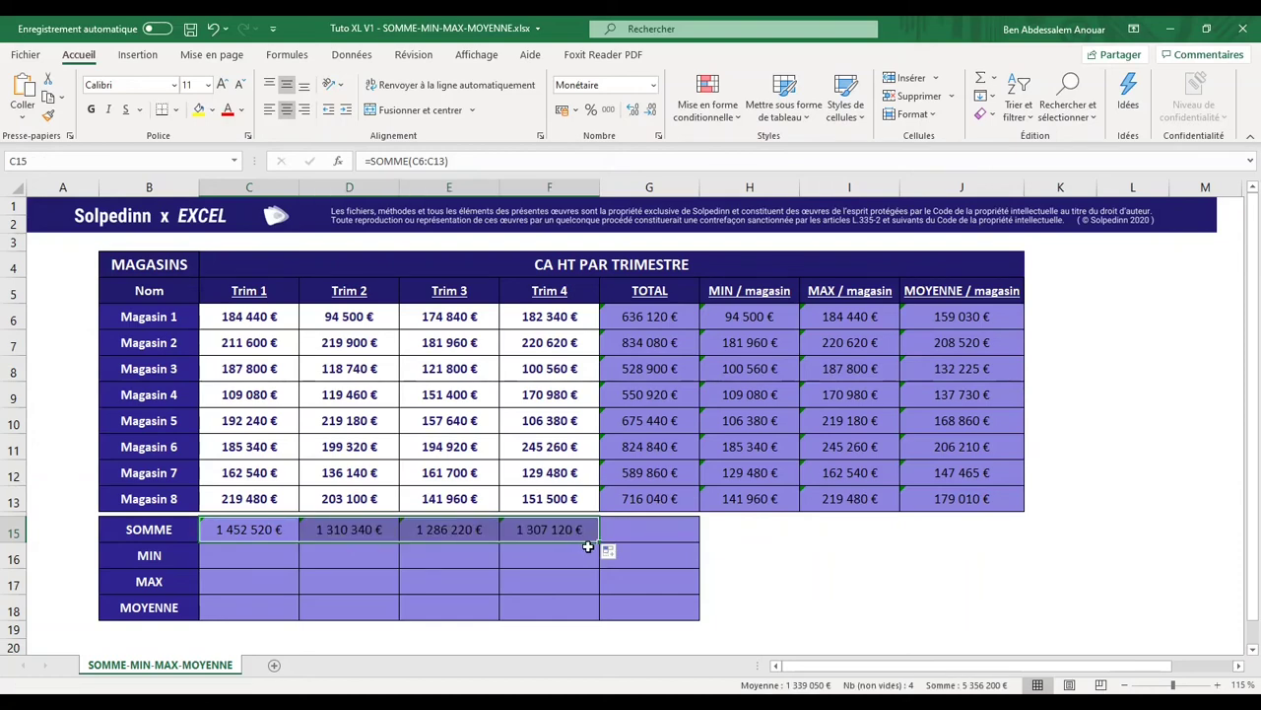
double_click(366, 530)
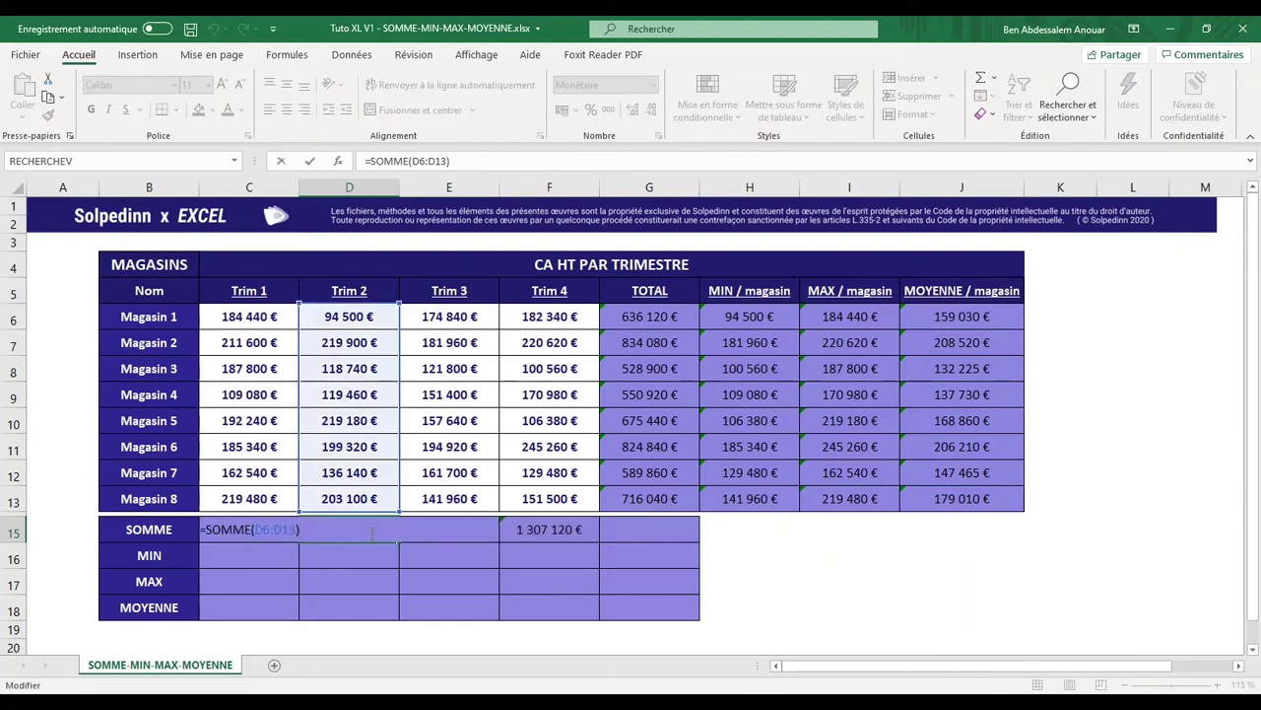
key("Escape")
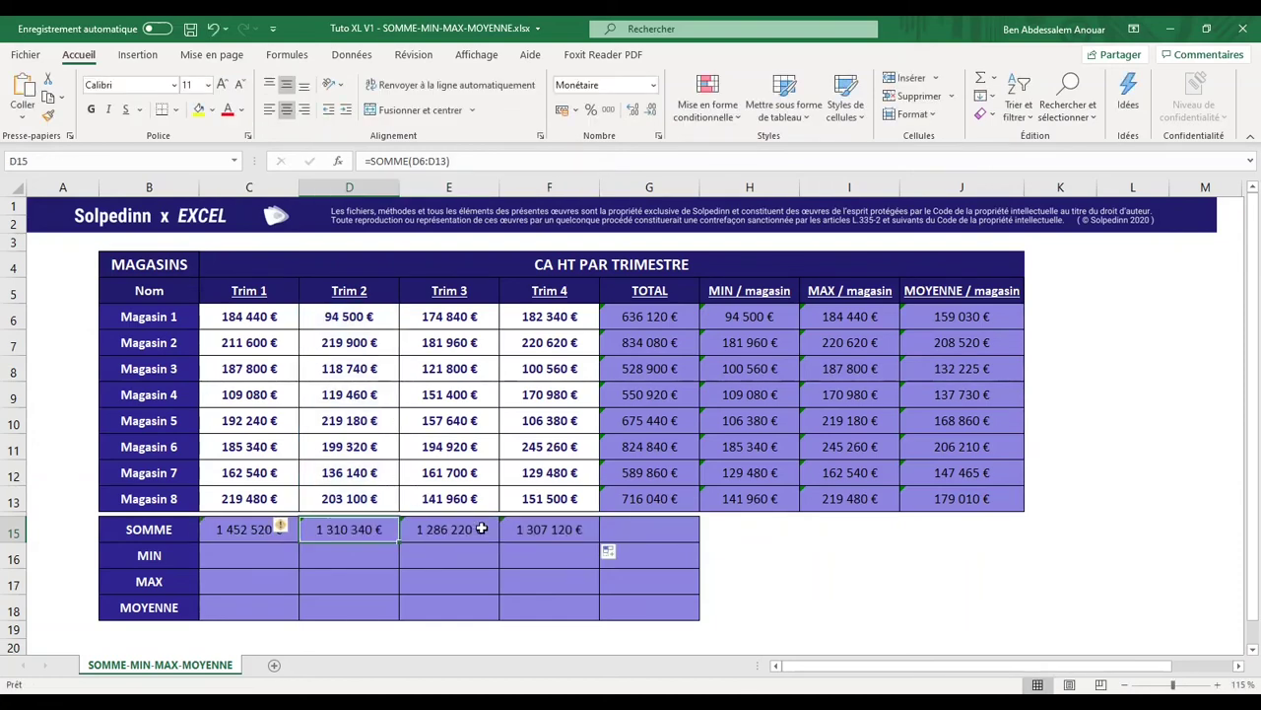
double_click(481, 528)
key("Tab")
double_click(537, 532)
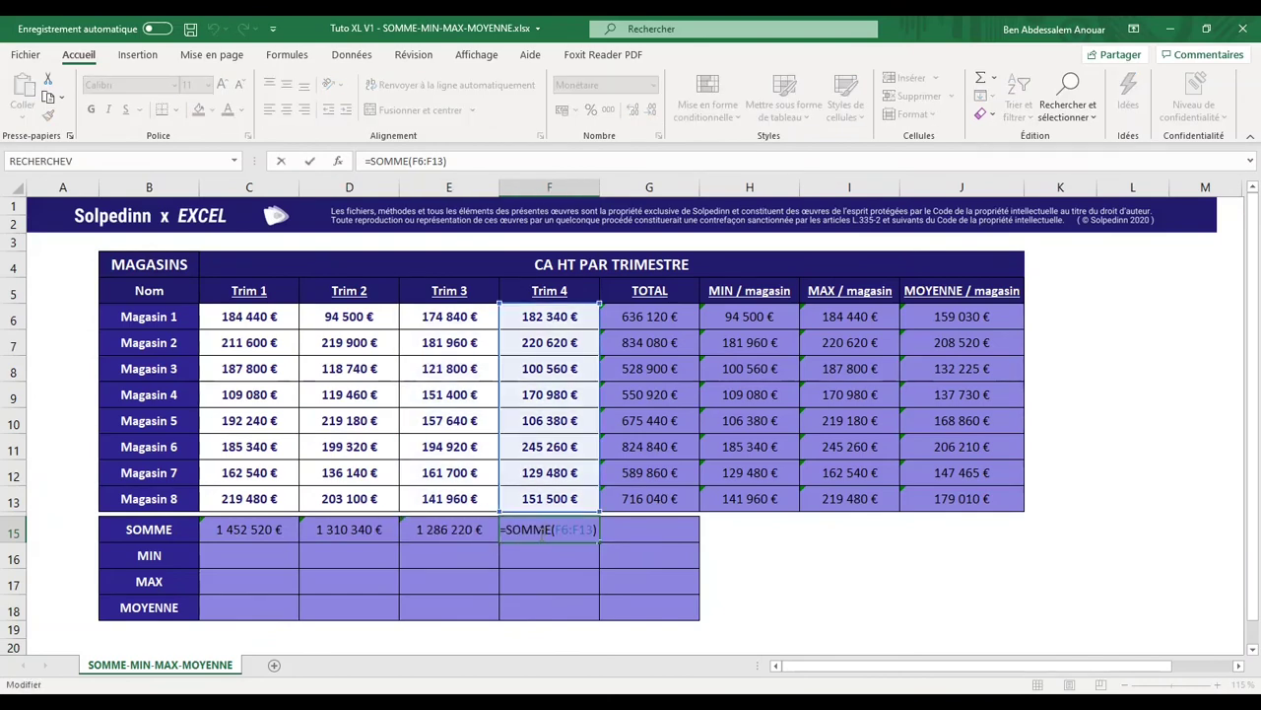
key("Escape")
left_click(247, 557)
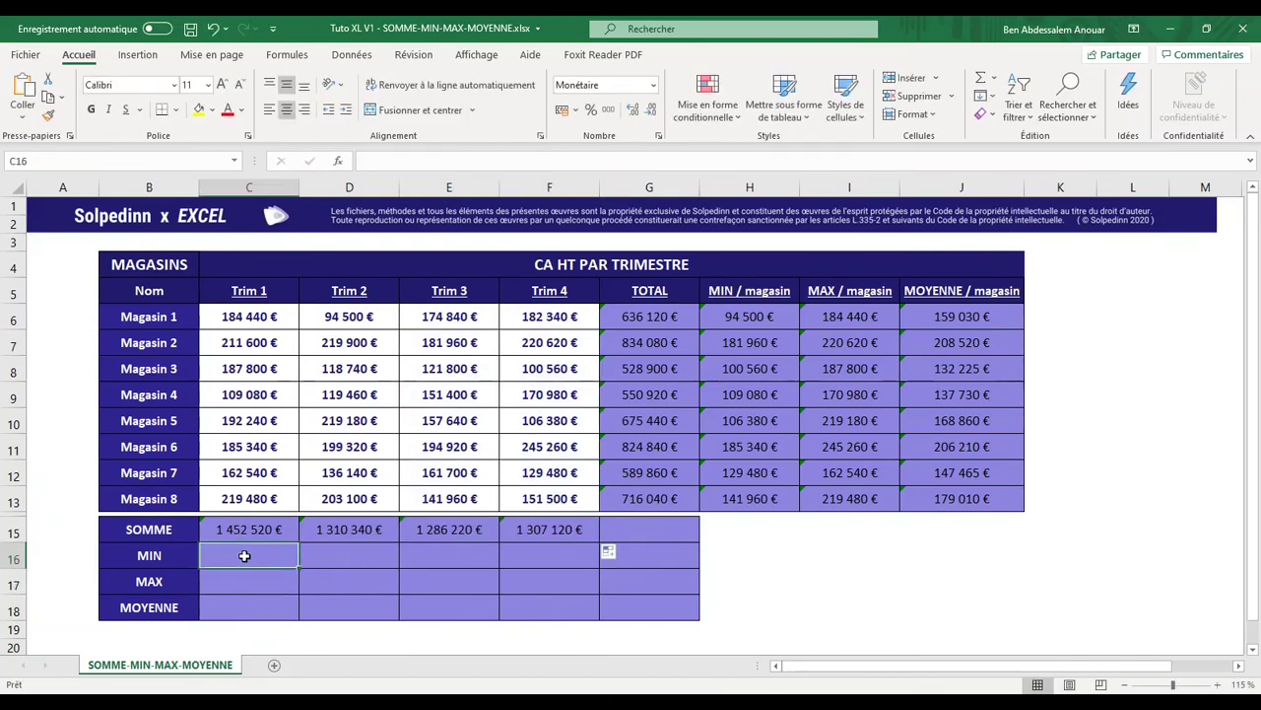
Step: Enter MIN, MAX and MOYENNE of C6:C13 in C16:C18: 109 080 €, 219 480 €, 181 565 €
type("=MIN(")
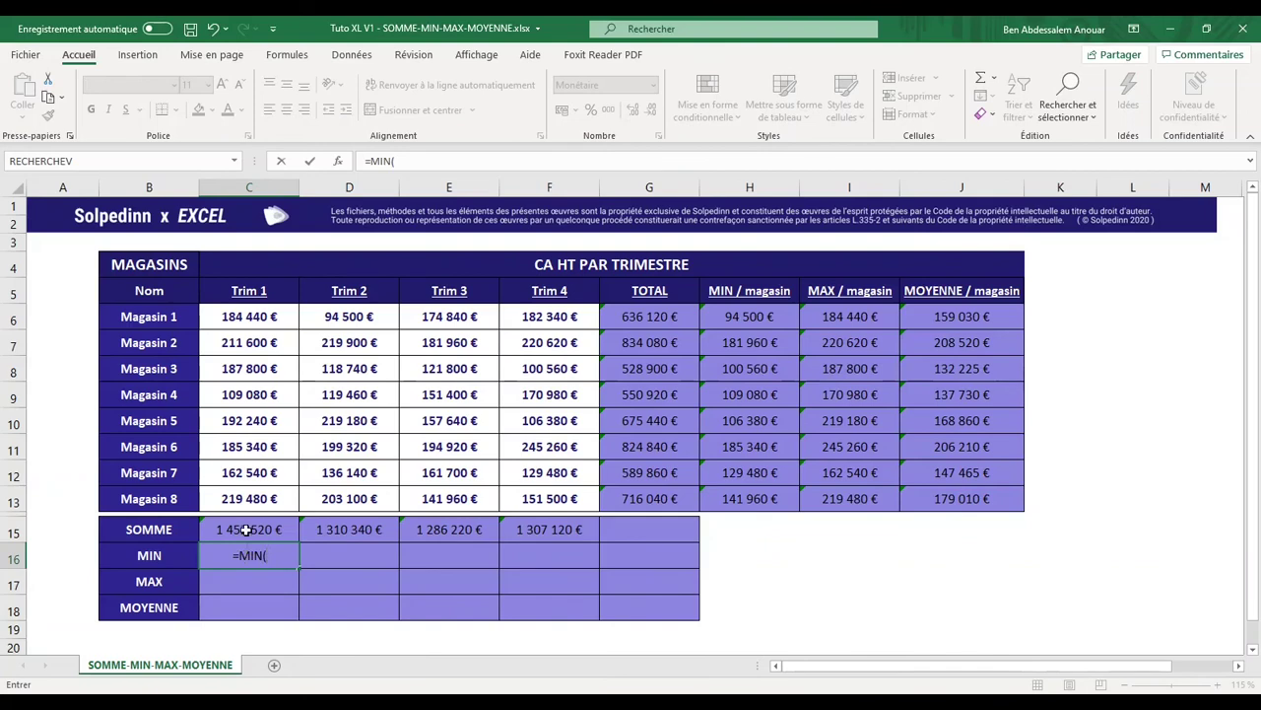
left_click_drag(251, 313, 254, 500)
key("Return")
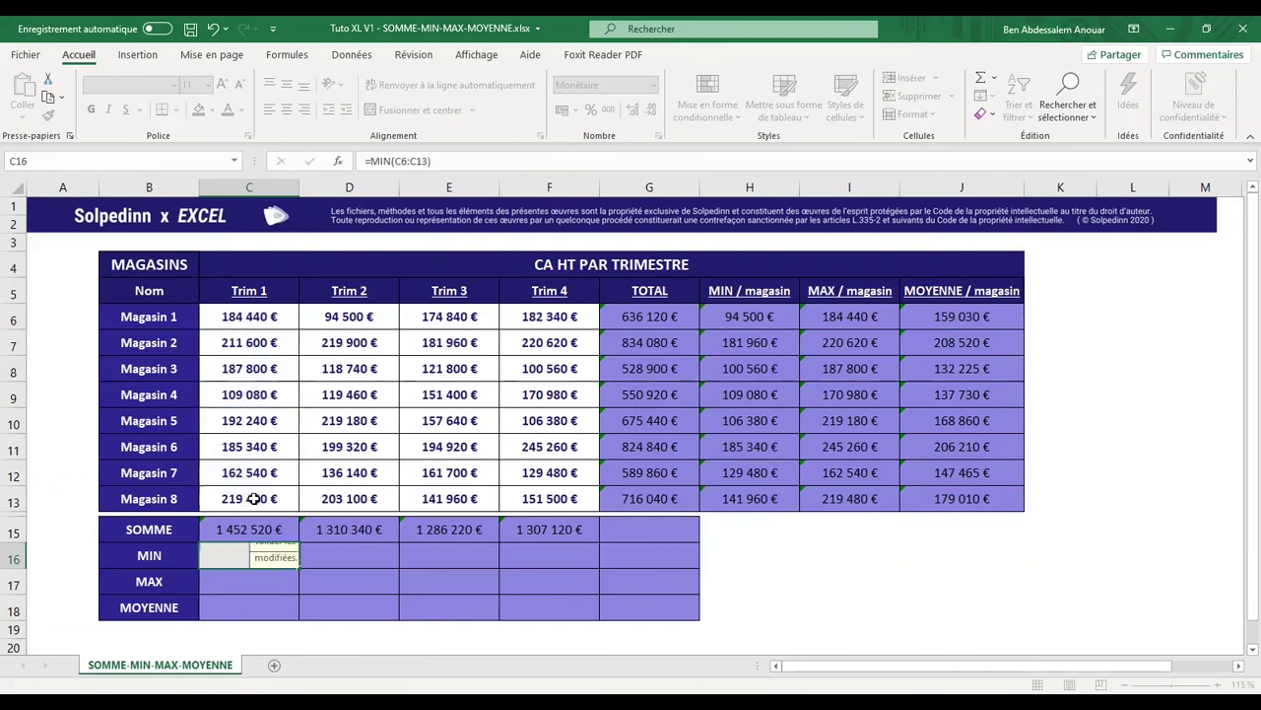
type("=MAX")
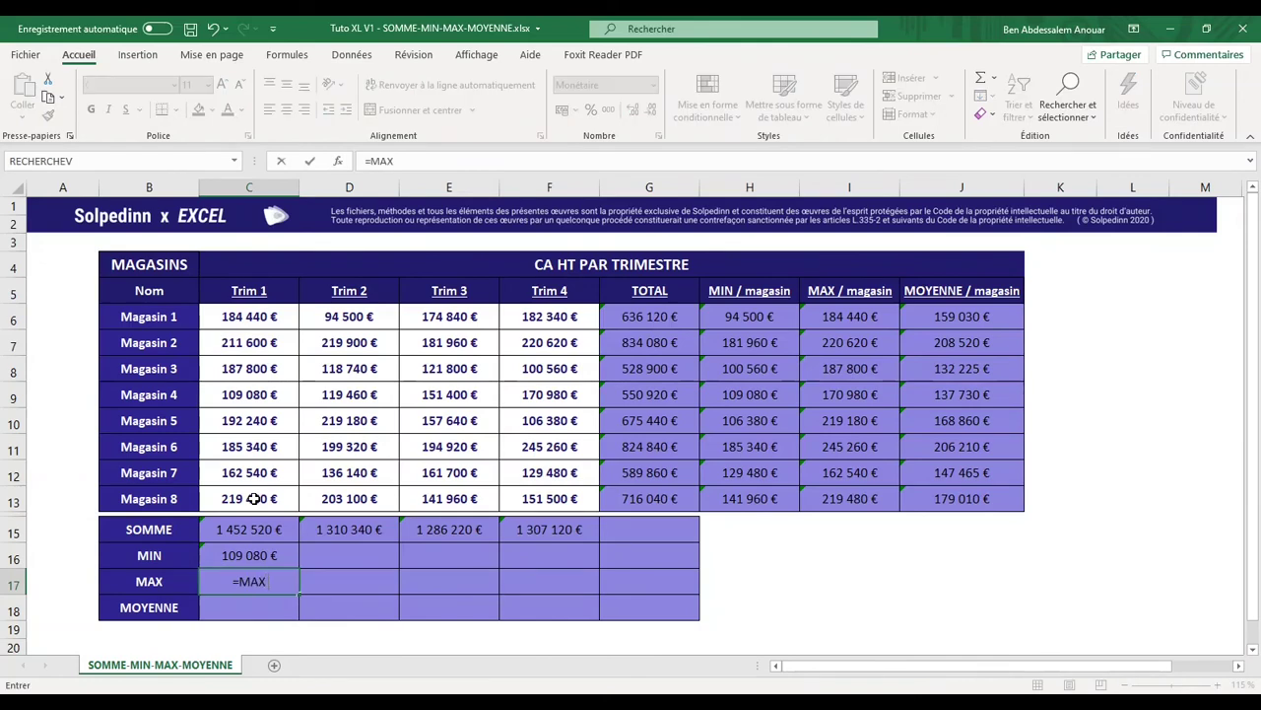
type("(")
left_click_drag(255, 309, 254, 500)
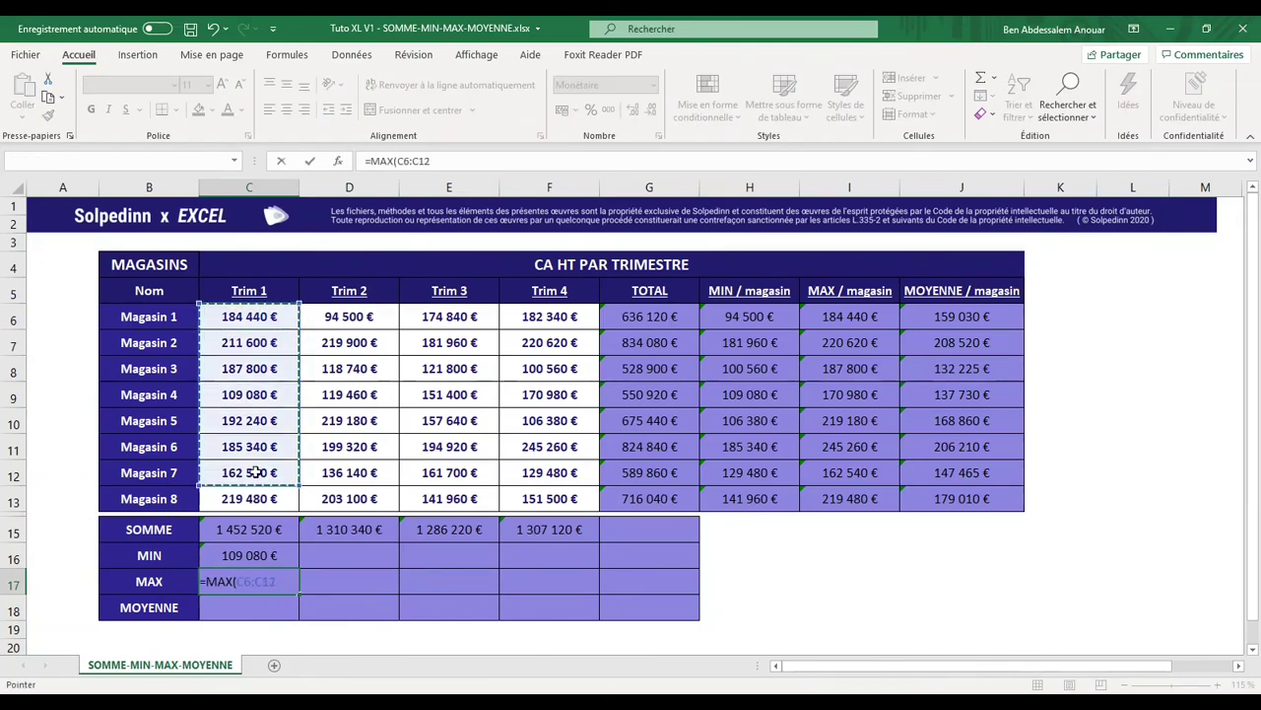
key("Return")
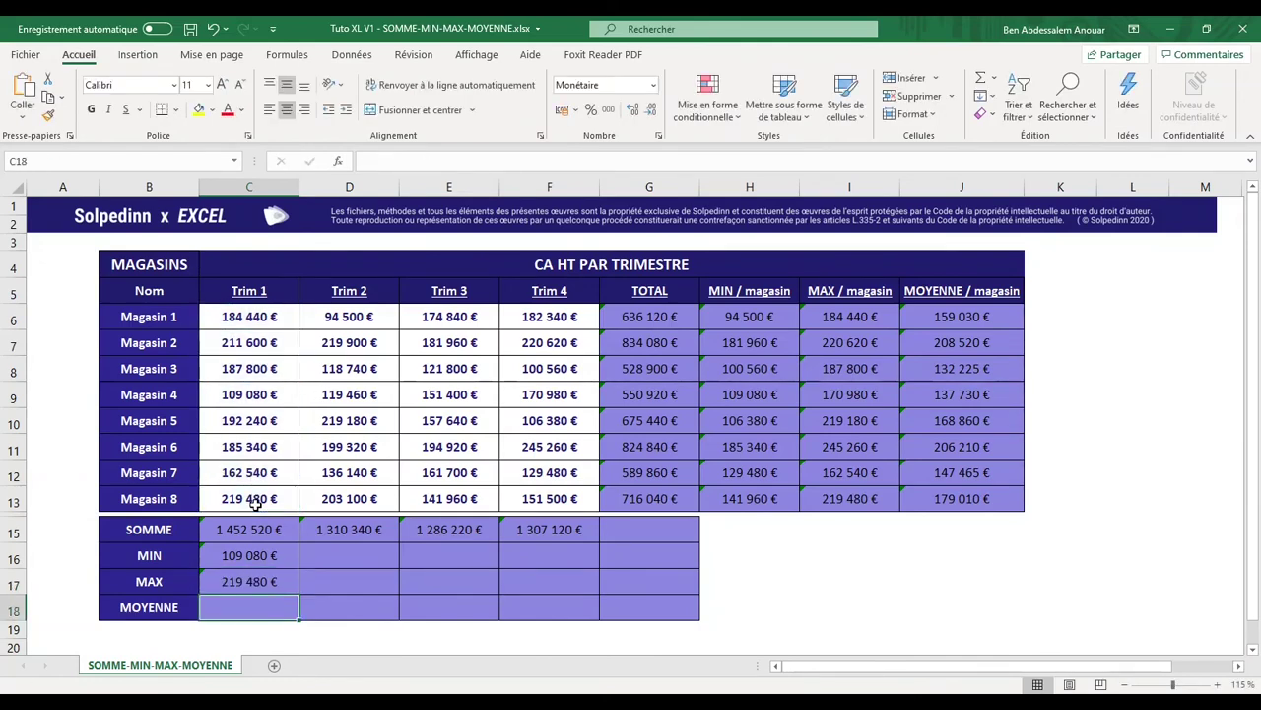
type("=MOYE")
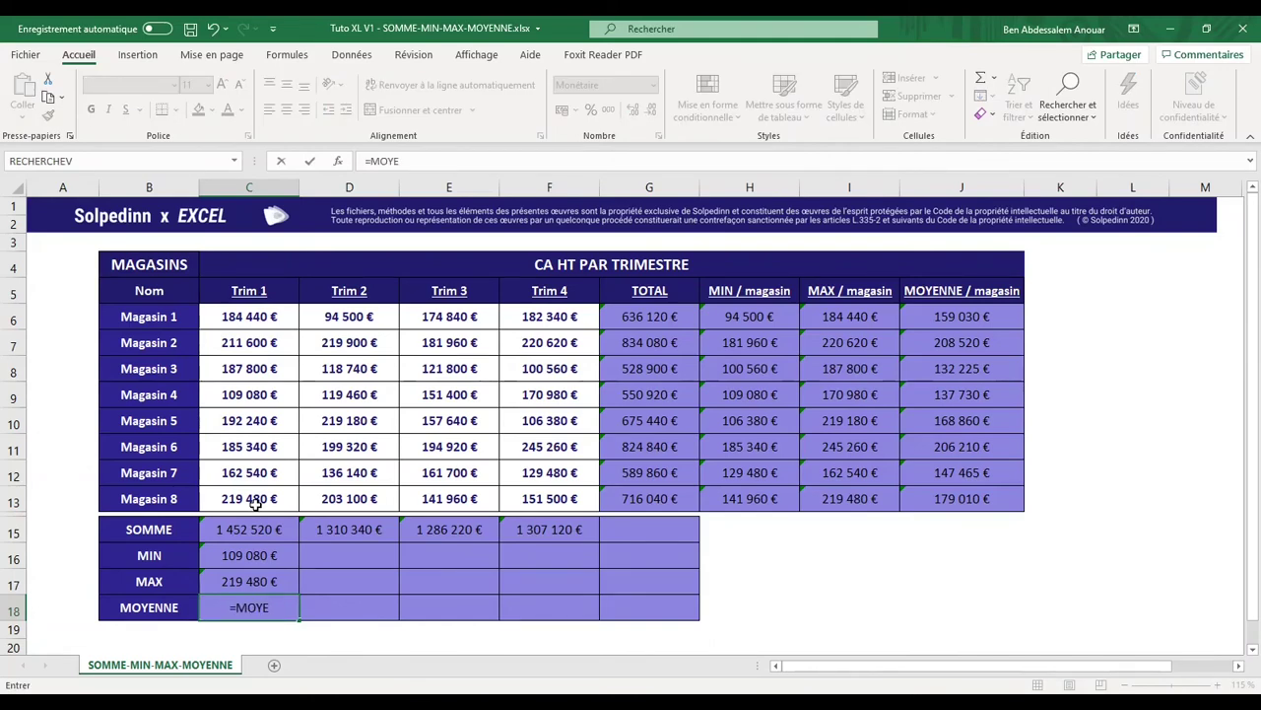
type("NNE(")
left_click_drag(258, 315, 259, 507)
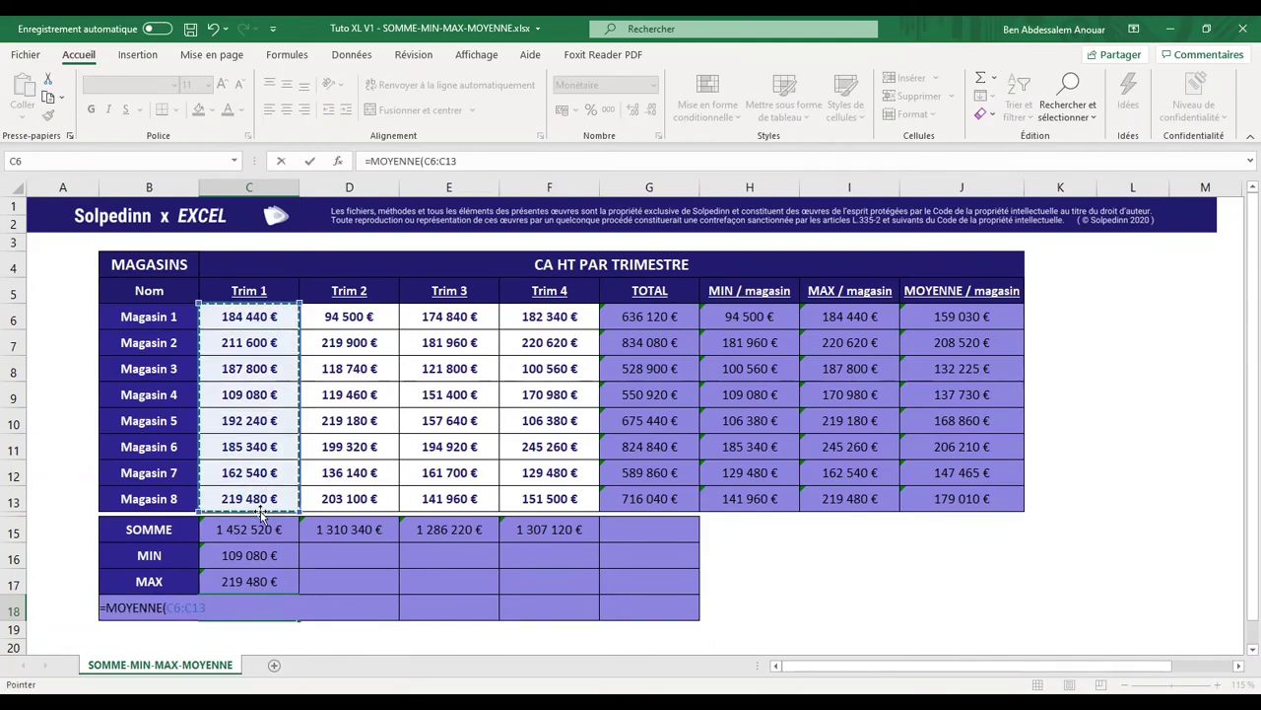
key("Return")
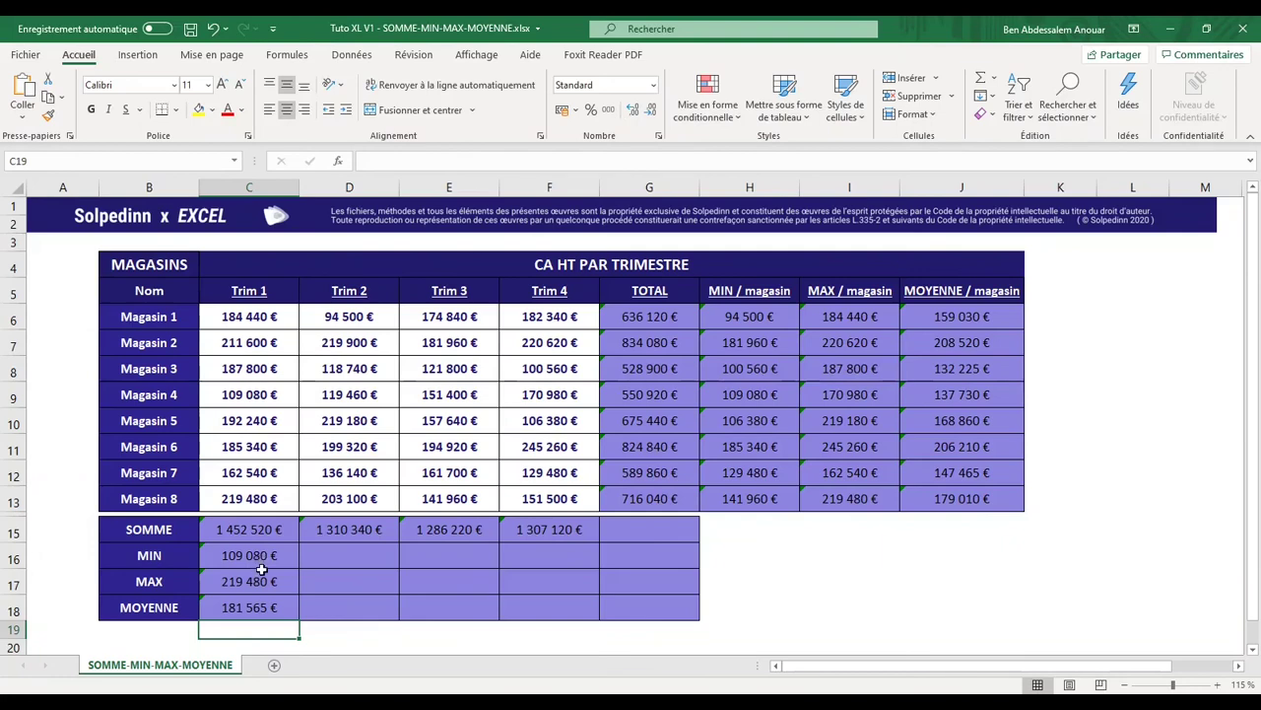
Step: Fill C16:C18 across to column F and verify the Trim 3 and Trim 4 formulas
left_click_drag(252, 556, 247, 612)
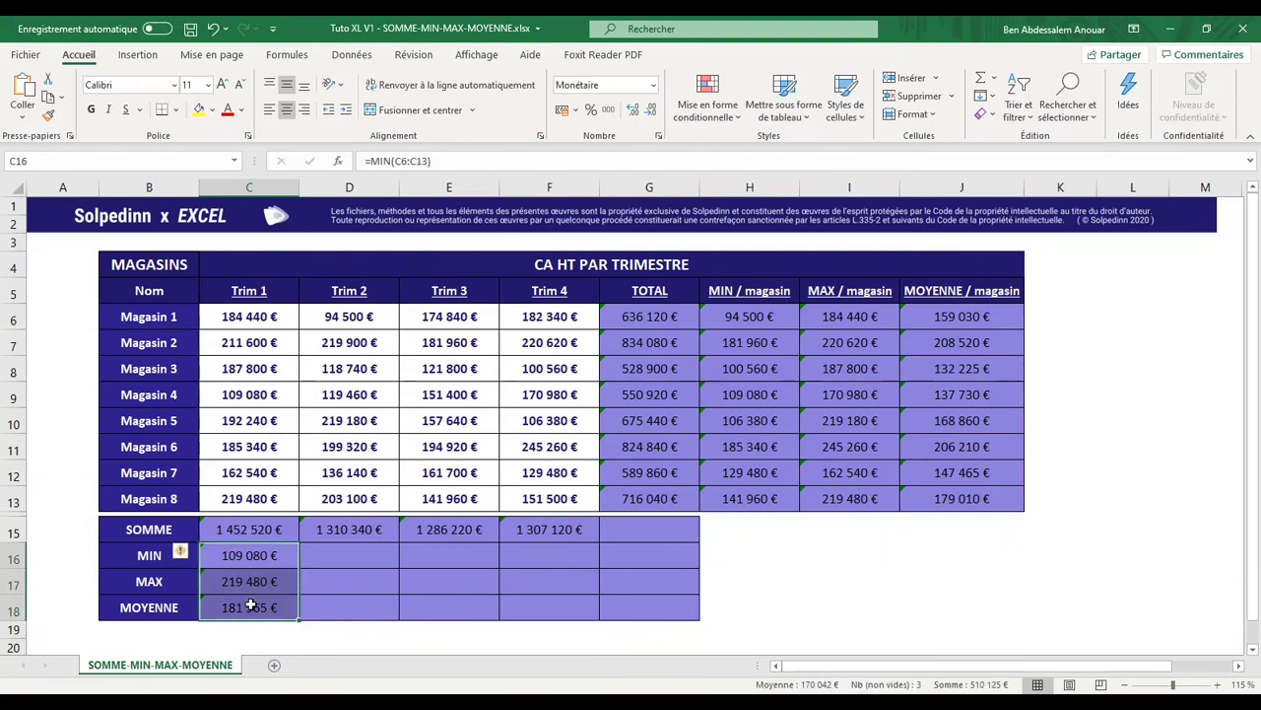
mouse_move(246, 612)
left_mouse_down()
mouse_move(338, 622)
mouse_move(591, 613)
left_mouse_up()
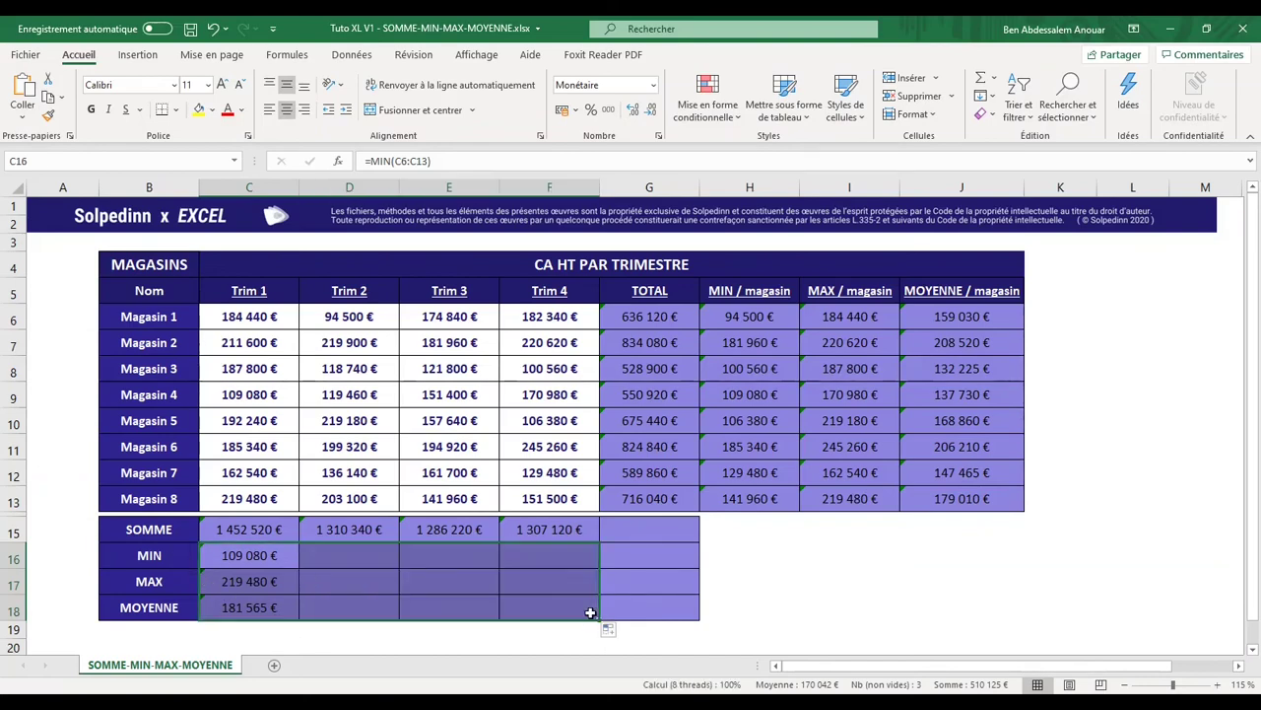
left_click(720, 594)
double_click(537, 609)
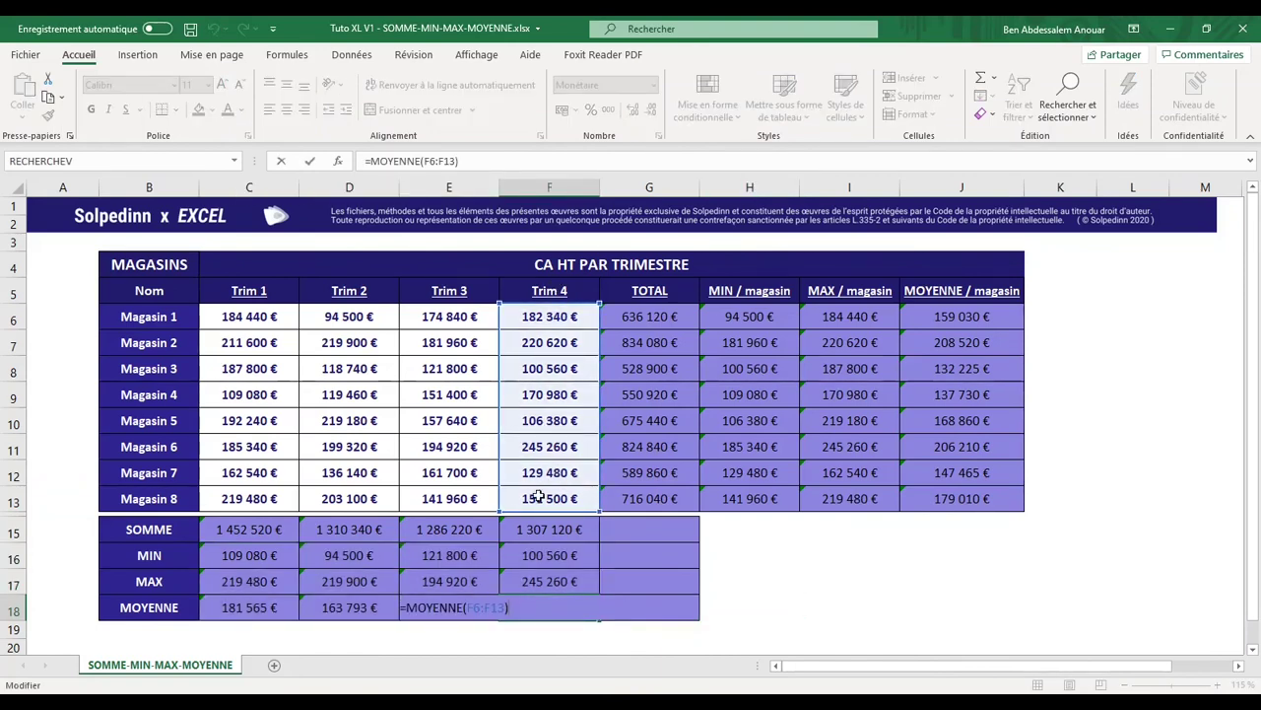
double_click(464, 560)
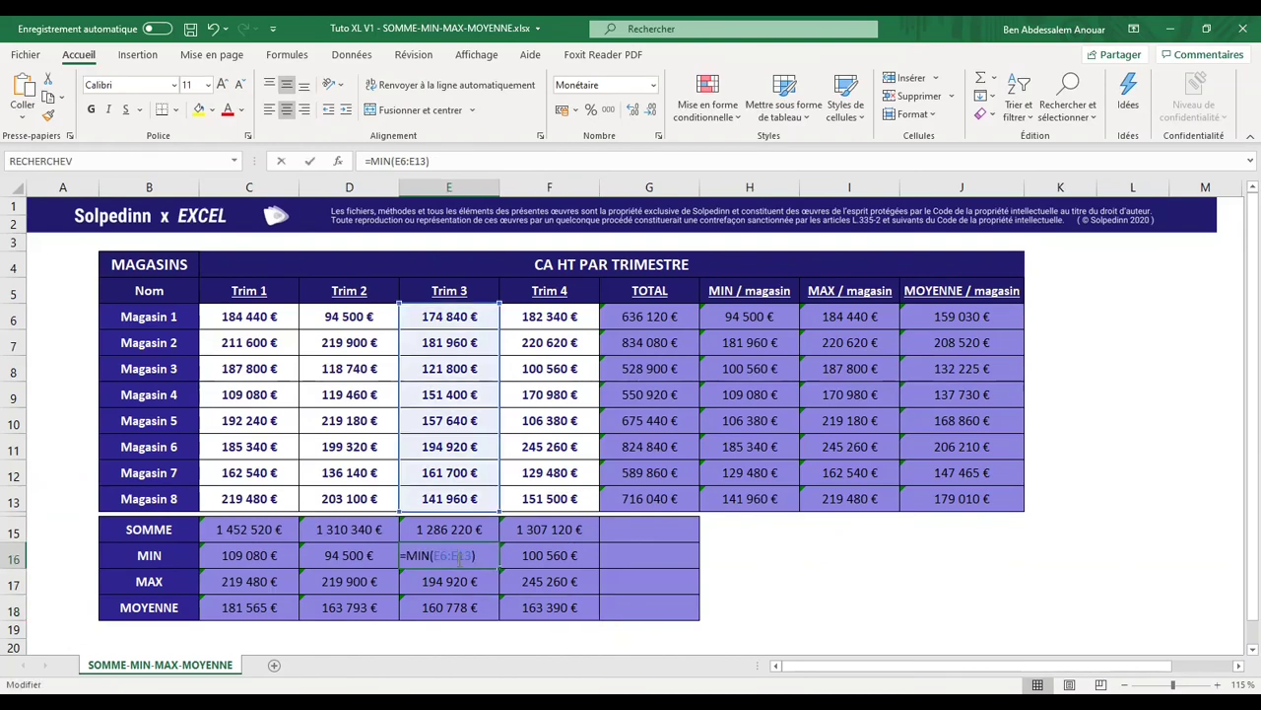
key("Escape")
Step: Fill F15:F18 right into the TOTAL column G, giving SOMME 5 356 200 € and MOYENNE 669 525 €
left_click(630, 535)
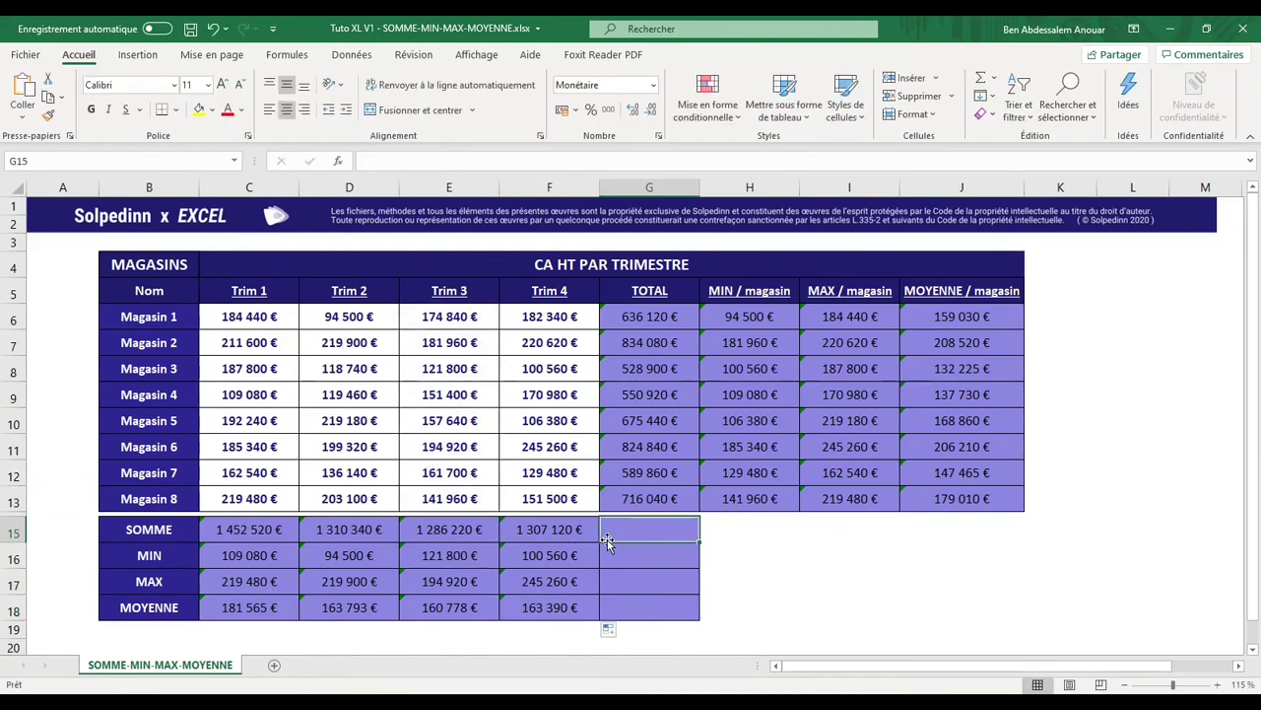
left_click(651, 187)
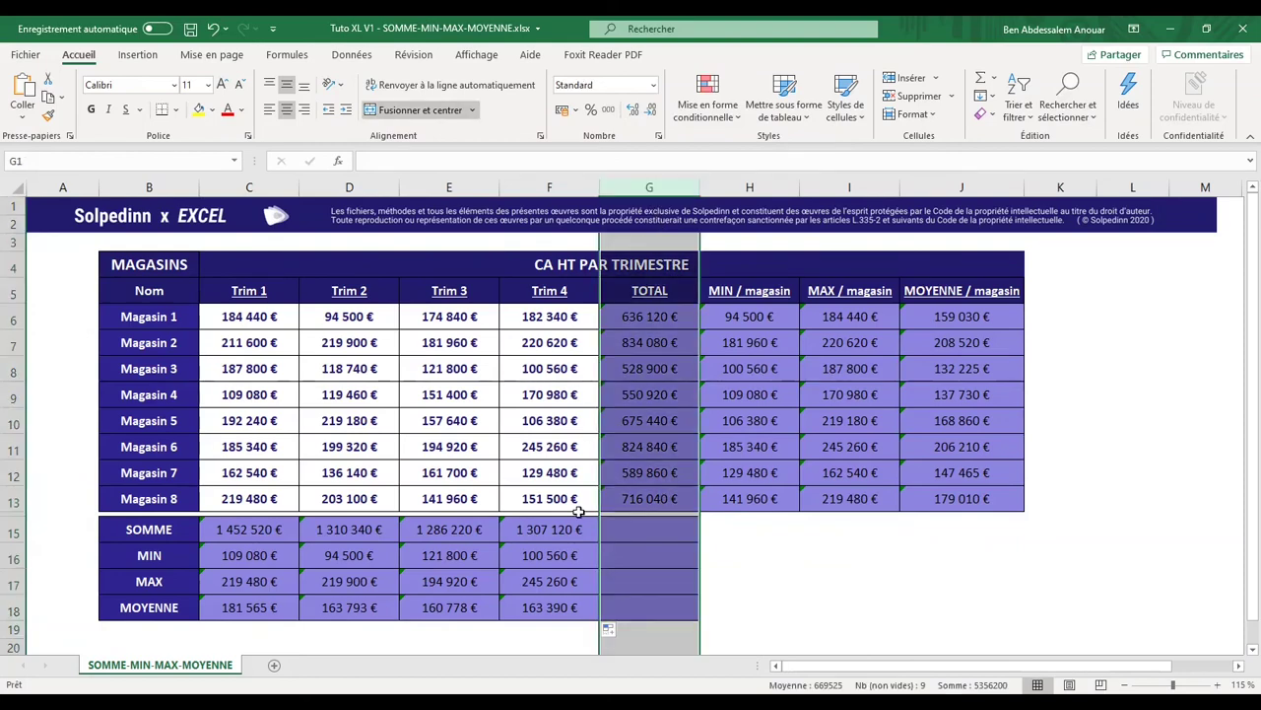
left_click(564, 529)
left_click_drag(563, 560, 587, 624)
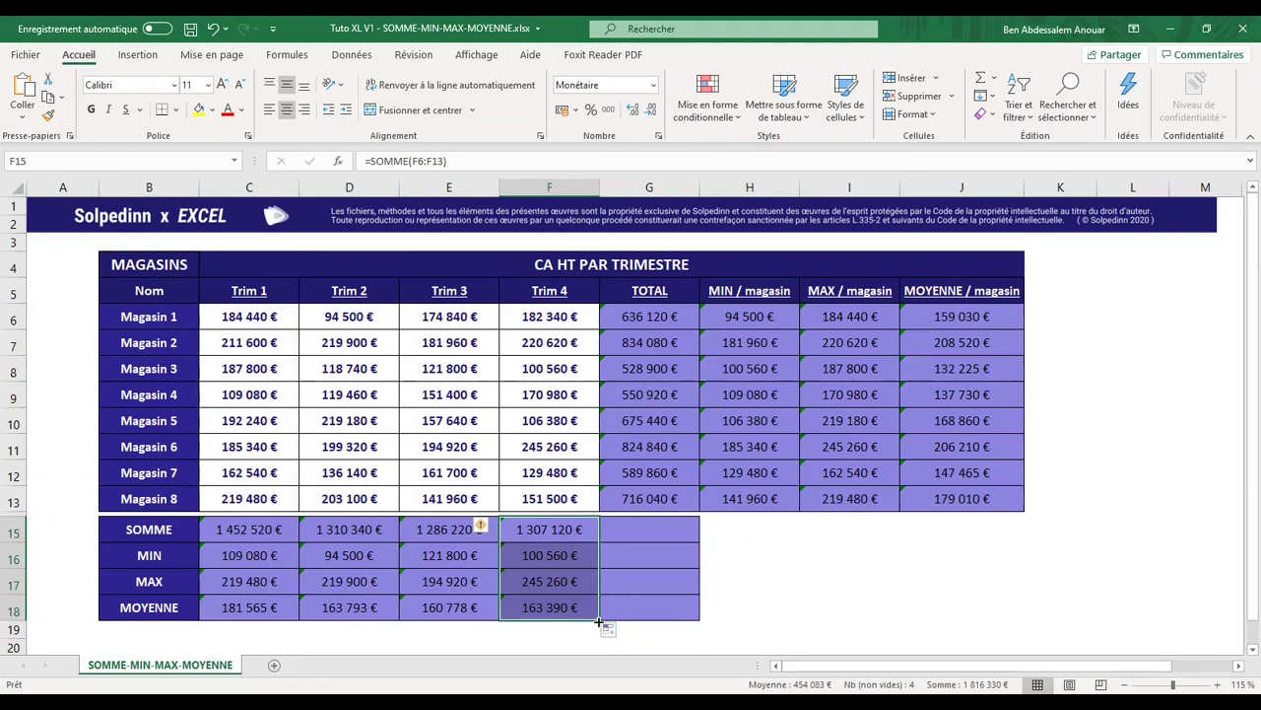
mouse_move(598, 621)
left_mouse_down()
mouse_move(561, 521)
mouse_move(557, 613)
mouse_move(700, 619)
left_mouse_up()
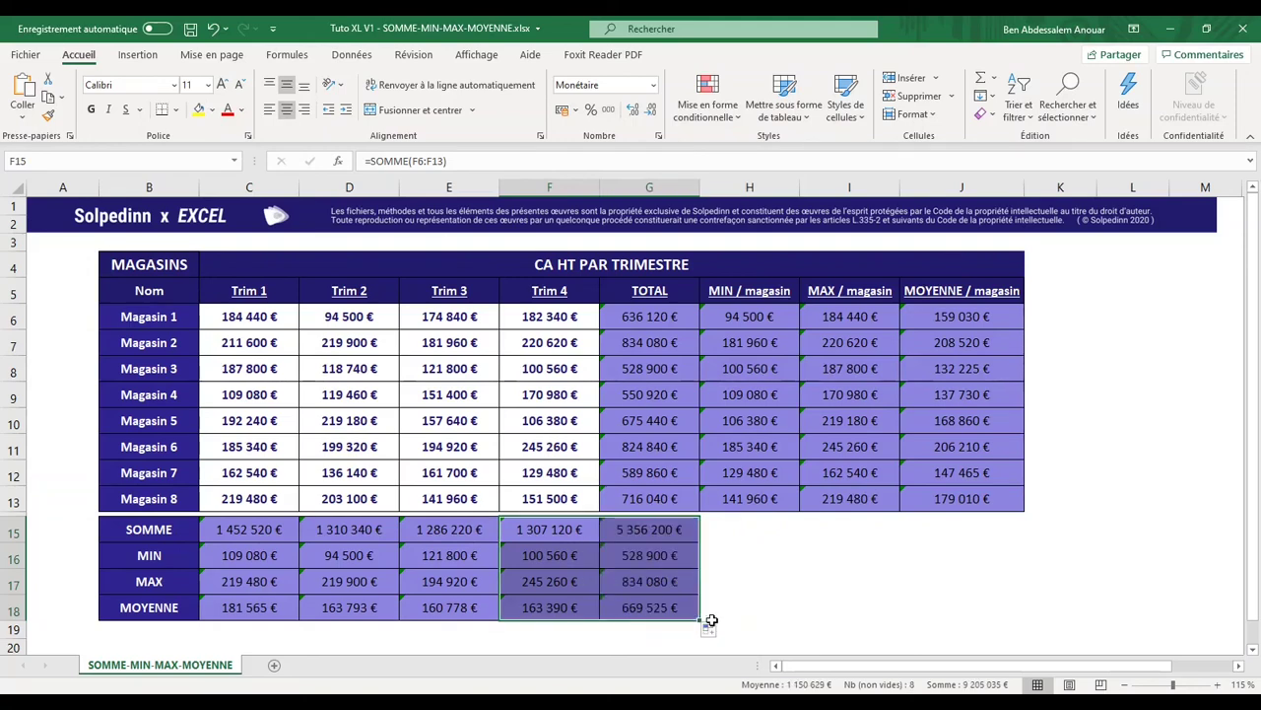
left_click(741, 617)
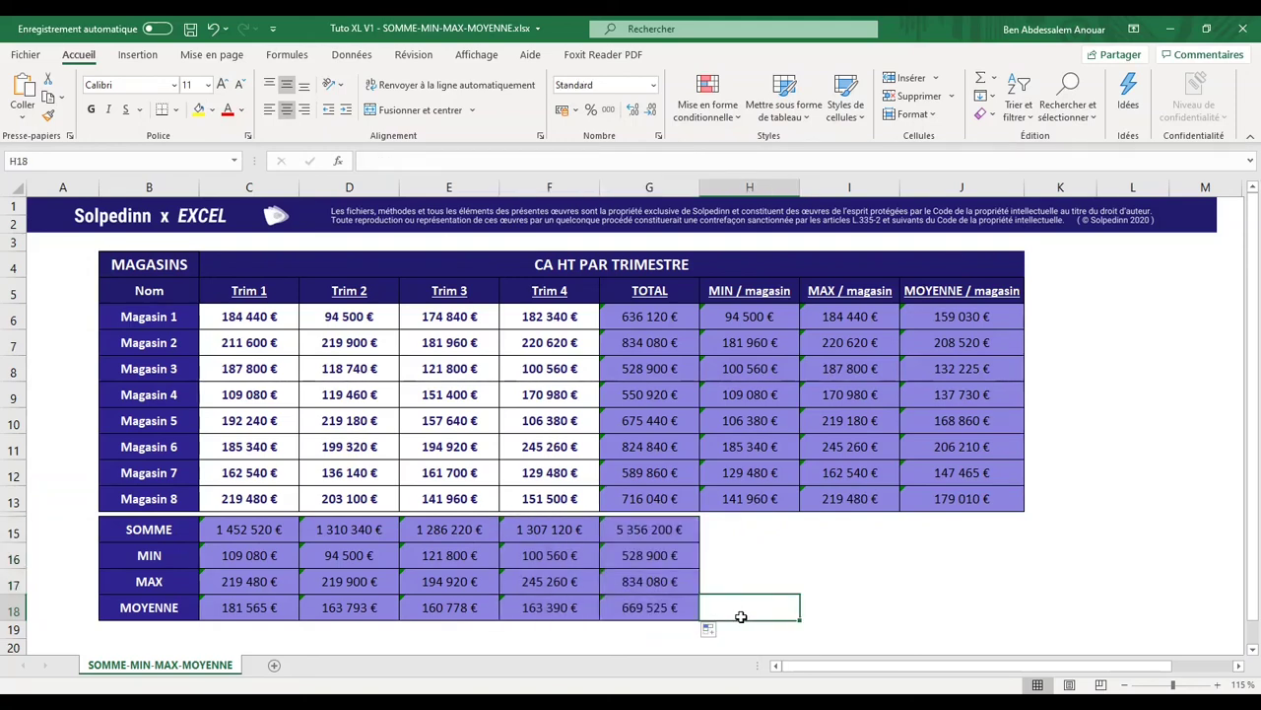